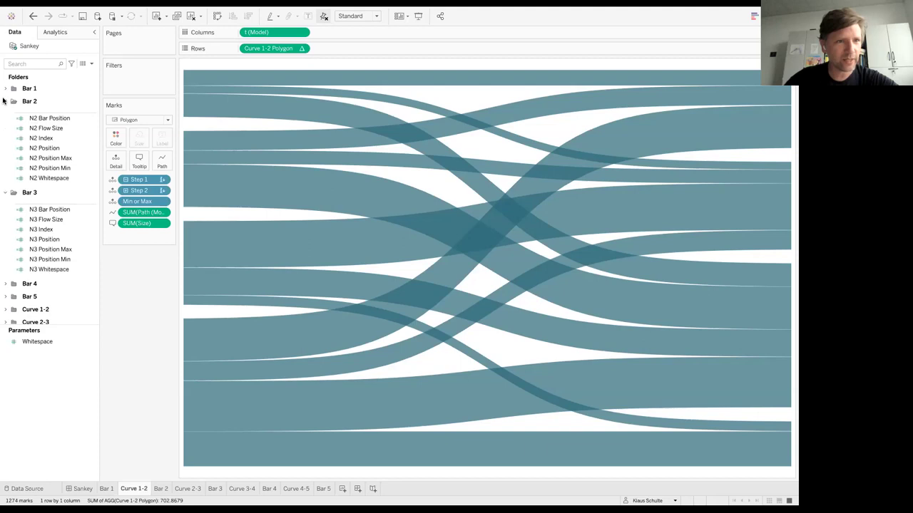
Collapse the open bar folders and examine the calculated fields in the Curve 1-2 folder.
click(5, 115)
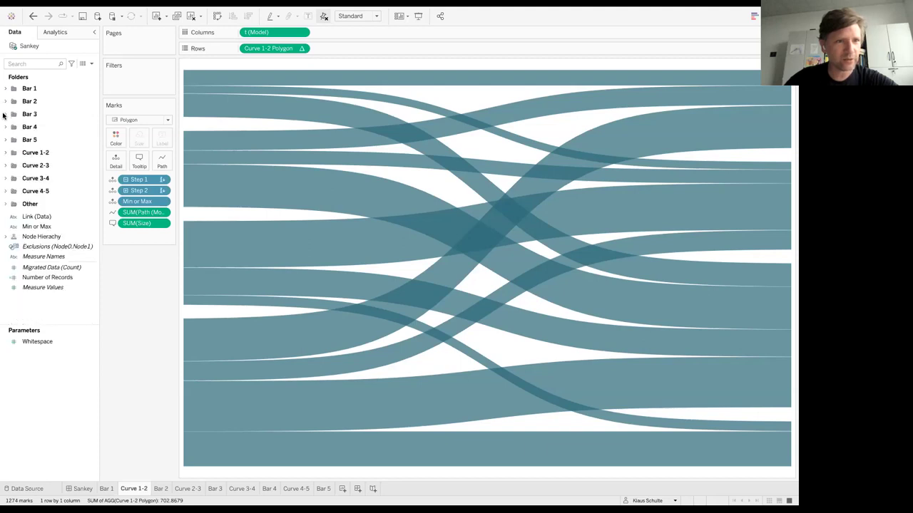
click(5, 152)
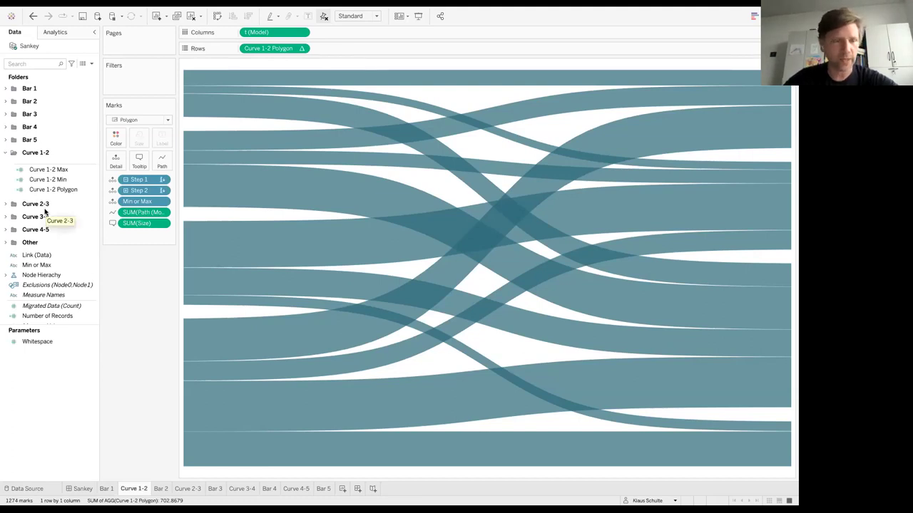
click(5, 153)
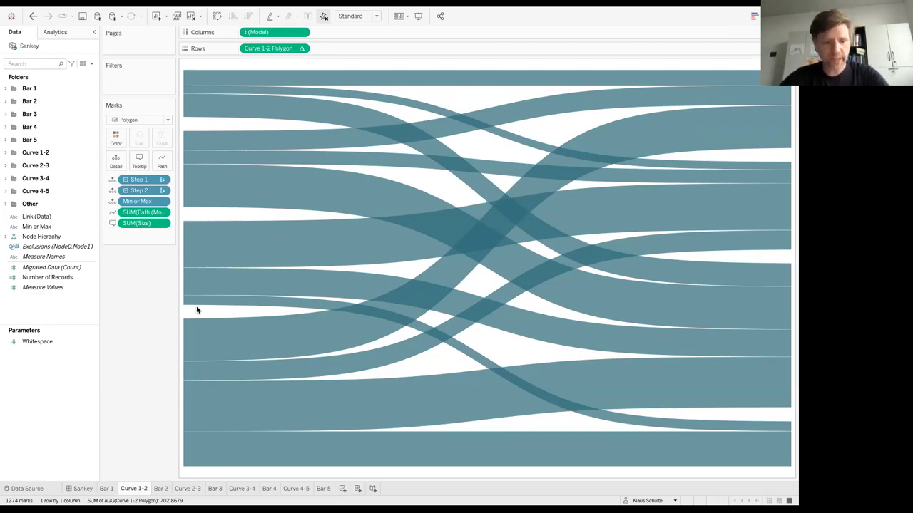
Switch to Finder and select the packaged workbook Multi-Level Sankey Template (3).twbx in the Downloads folder.
key(super+Tab)
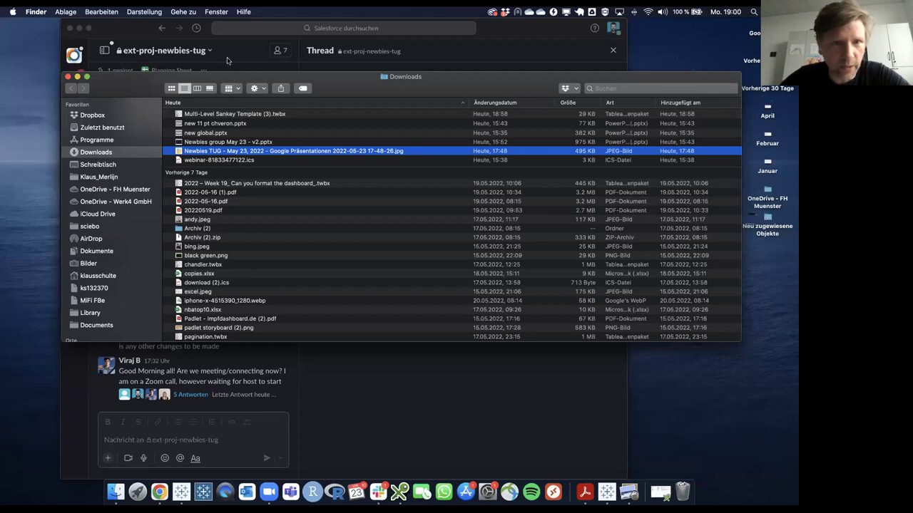
click(198, 116)
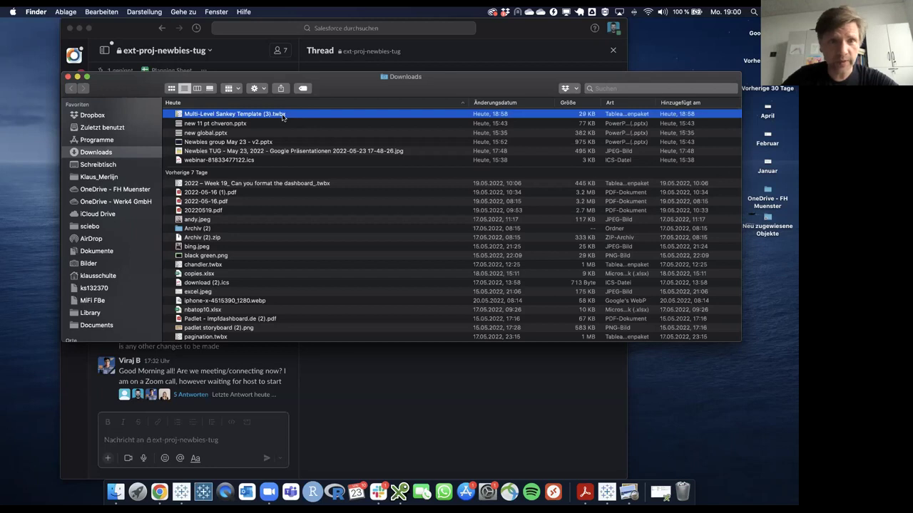
scroll(259, 117, up, 1)
Try to change the extension of the Multi-Level Sankey Template (3) file to .zip.
right_click(260, 117)
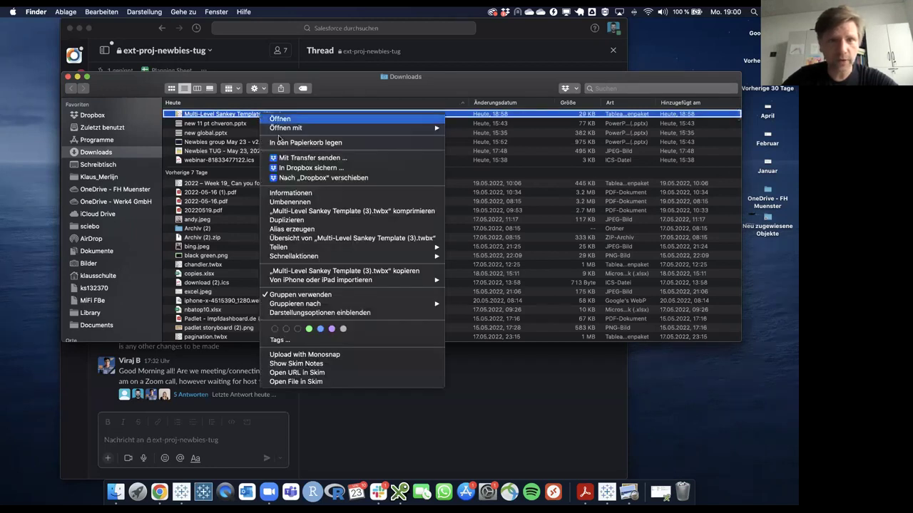
click(294, 202)
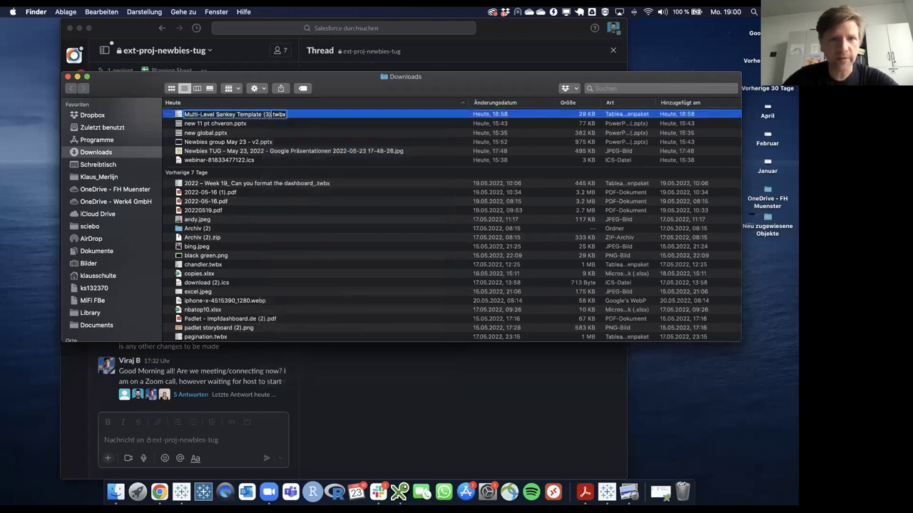
key(super+a)
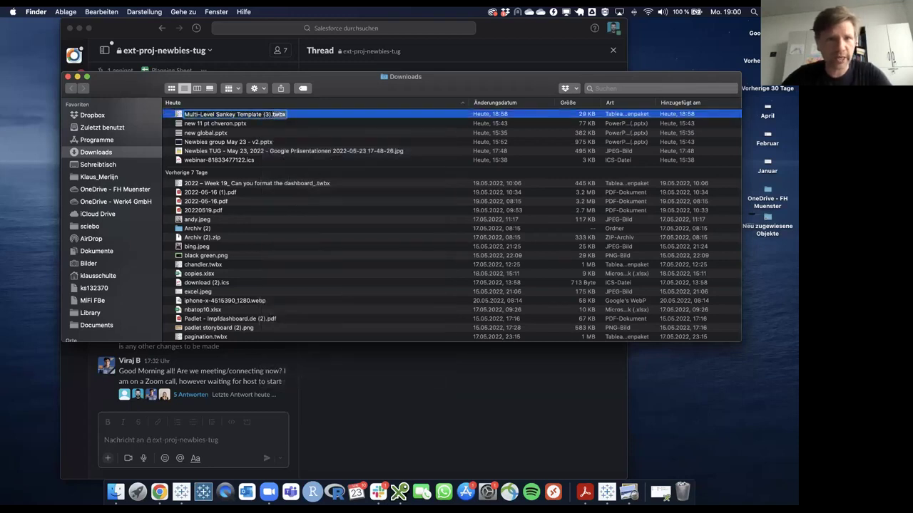
text(.zip)
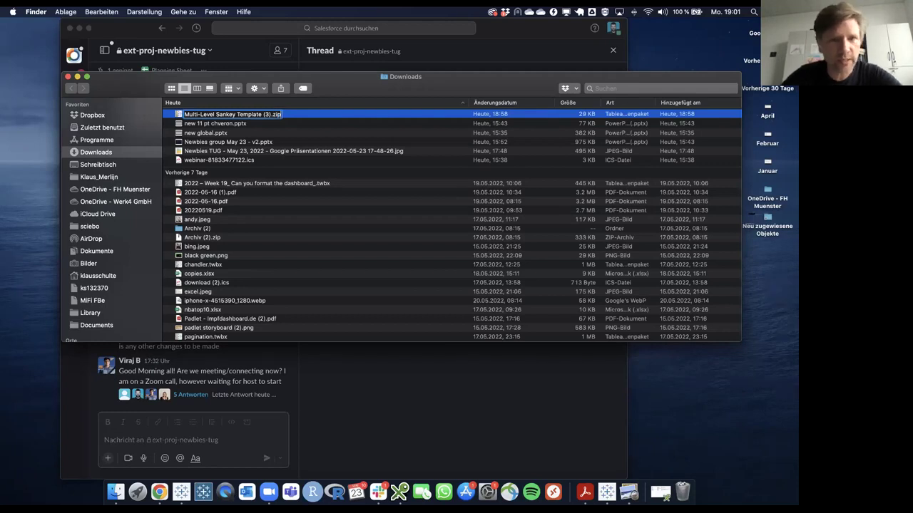
key(Return)
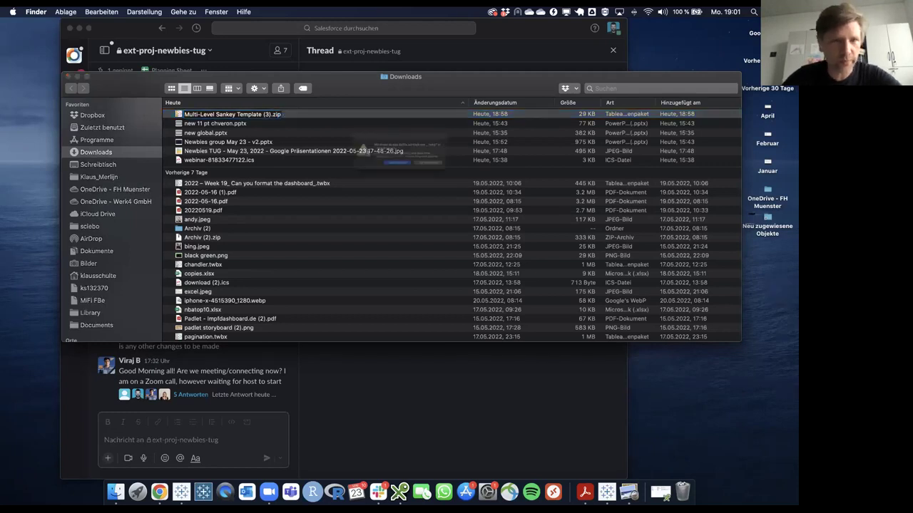
click(455, 176)
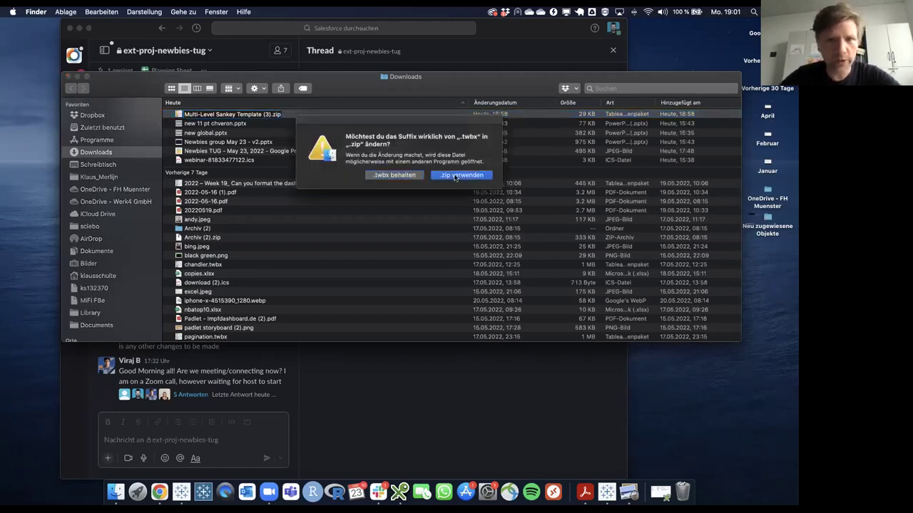
click(474, 174)
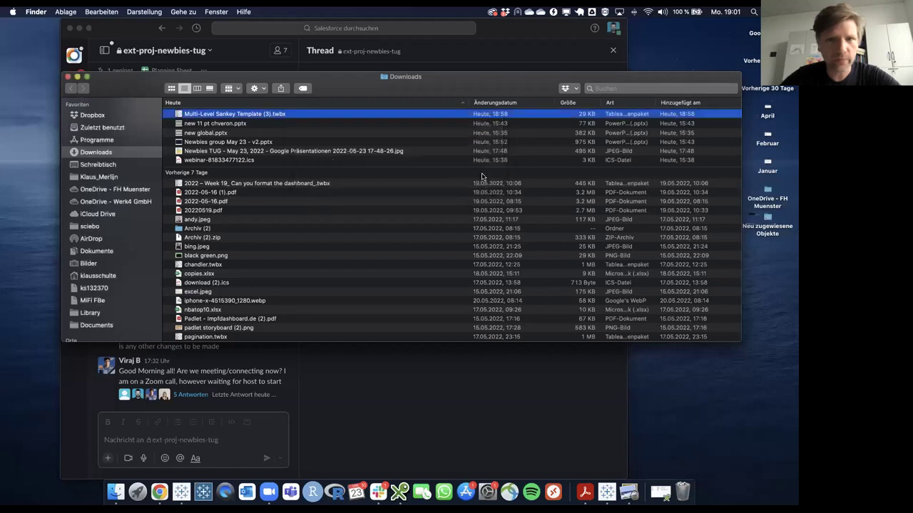
Rename the packaged workbook as Multi-Level Sankey Template_TUG, keeping its .twbx extension.
click(235, 115)
right_click(235, 117)
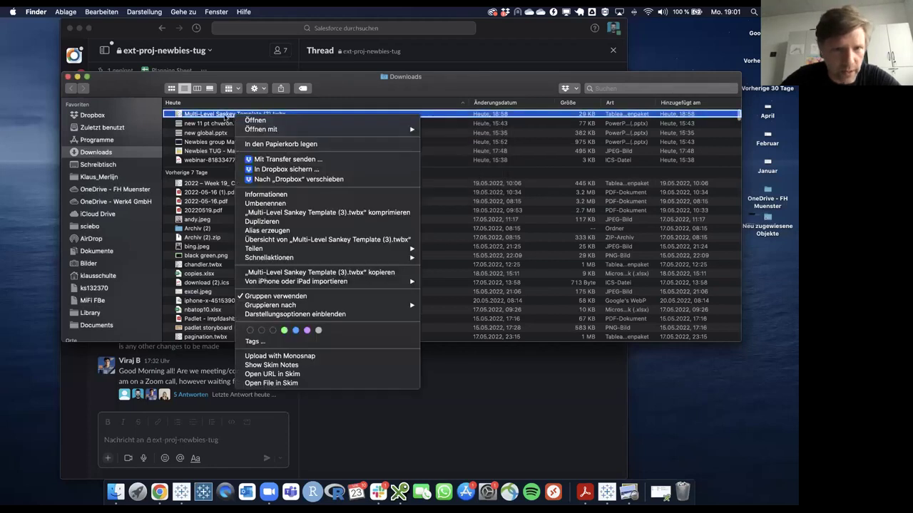
click(284, 204)
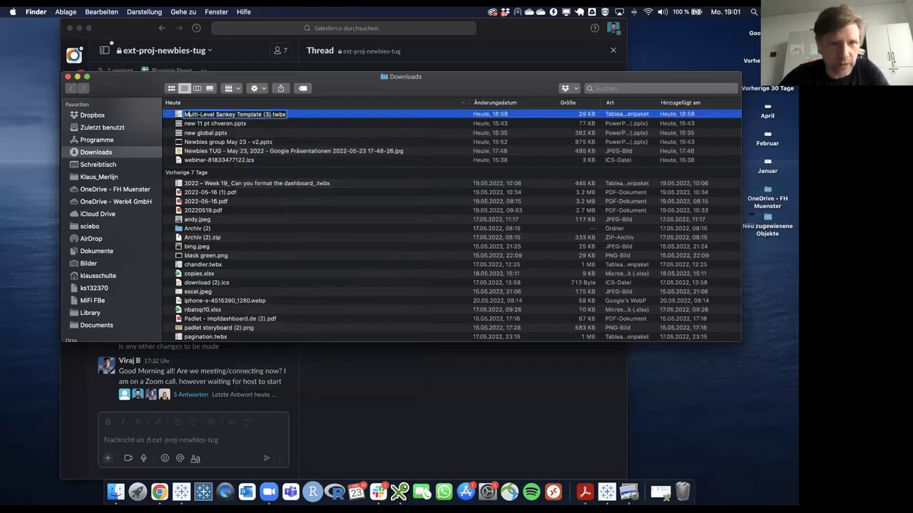
click(272, 116)
key(BackSpace)
key(BackSpace)
key(BackSpace)
key(BackSpace)
text(_TUG)
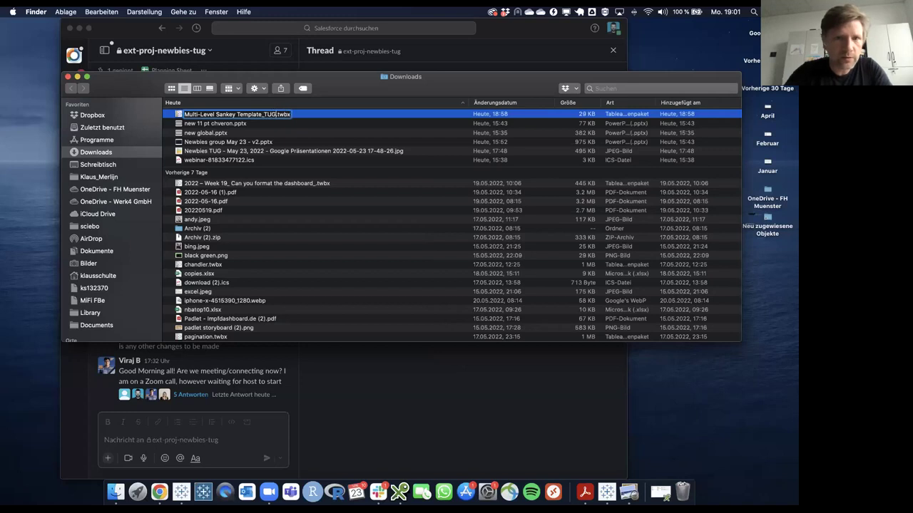
key(Return)
Change the extension of Multi-Level Sankey Template_TUG to .zip and accept the new suffix.
right_click(284, 116)
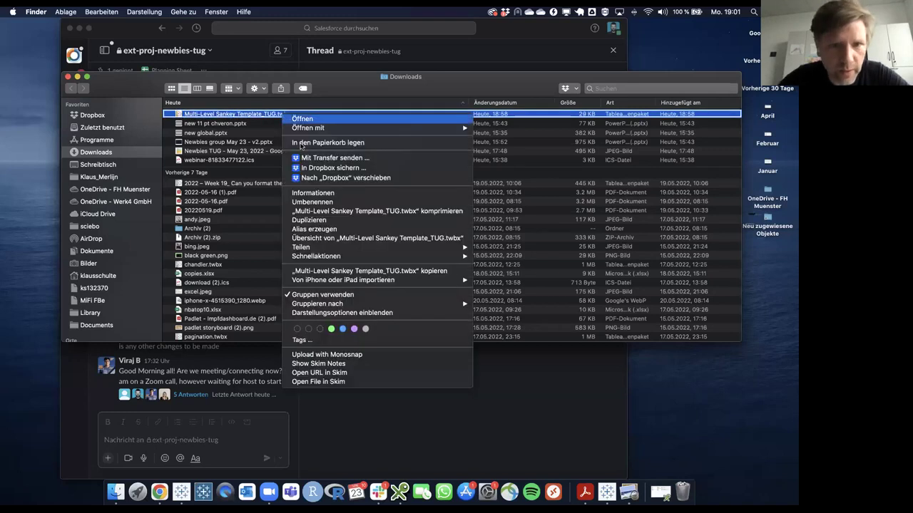
click(312, 201)
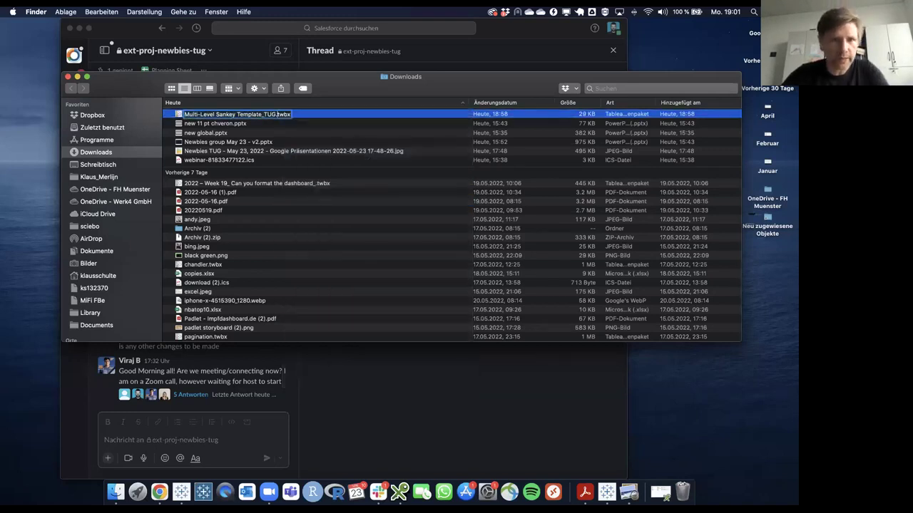
text(zip)
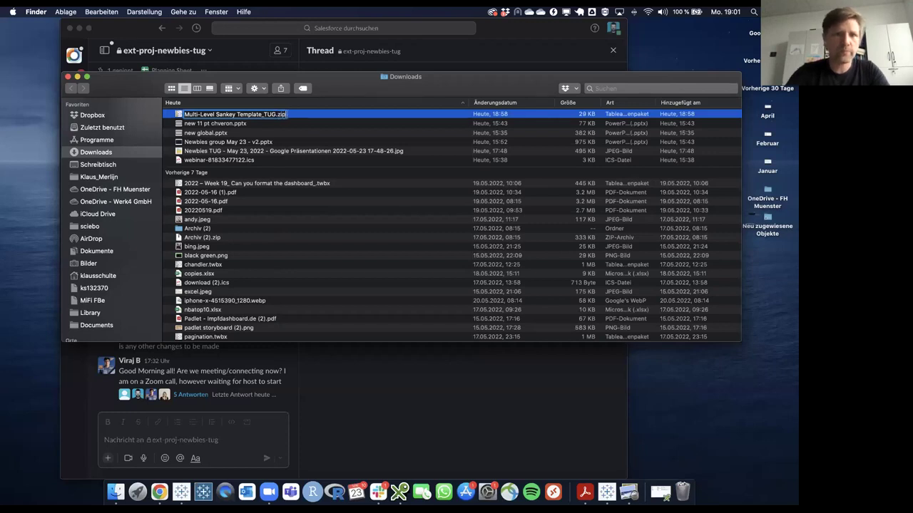
key(Return)
click(458, 175)
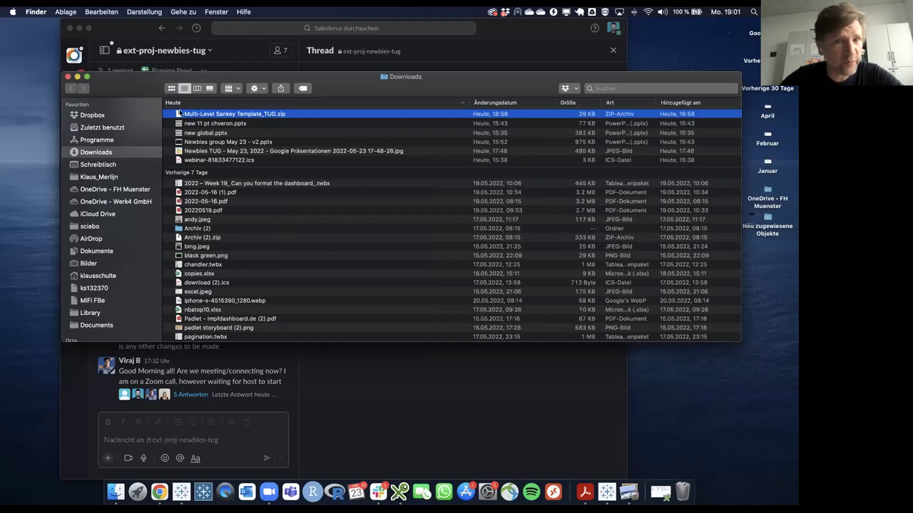
Extract Multi-Level Sankey Template_TUG.zip and locate excel-direct.42458.hyper in the extracted folder's Data/Datasources subfolder.
double_click(179, 116)
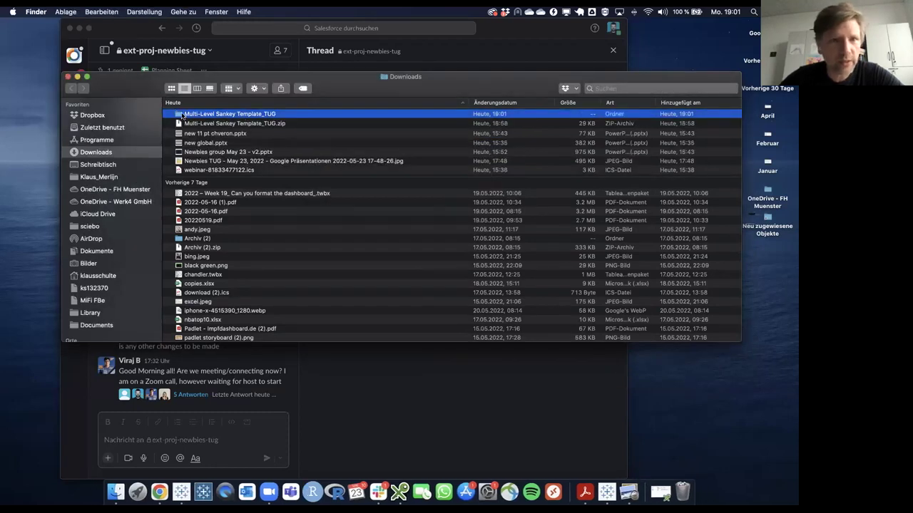
double_click(183, 115)
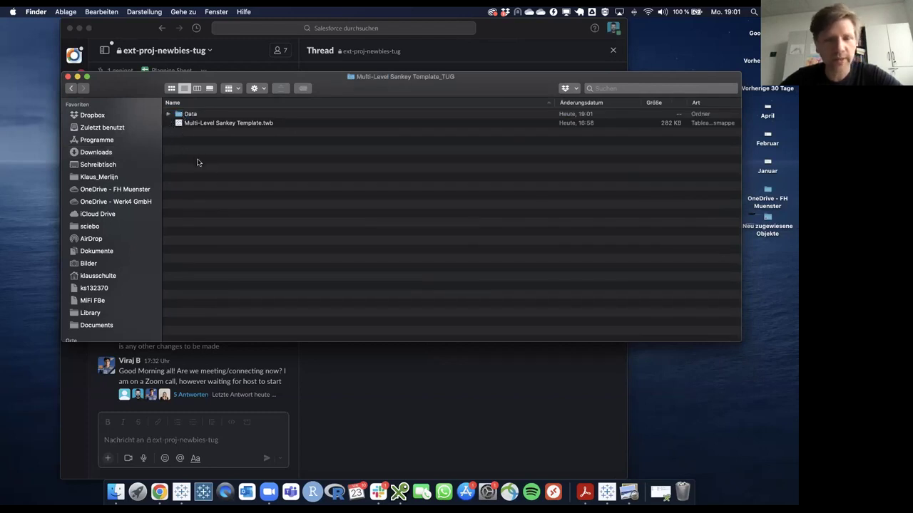
click(169, 116)
click(169, 116)
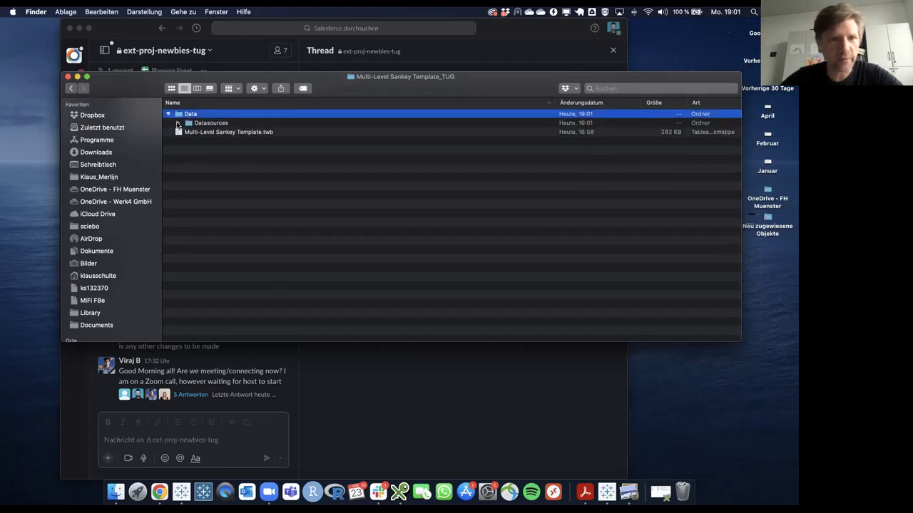
click(178, 124)
click(237, 133)
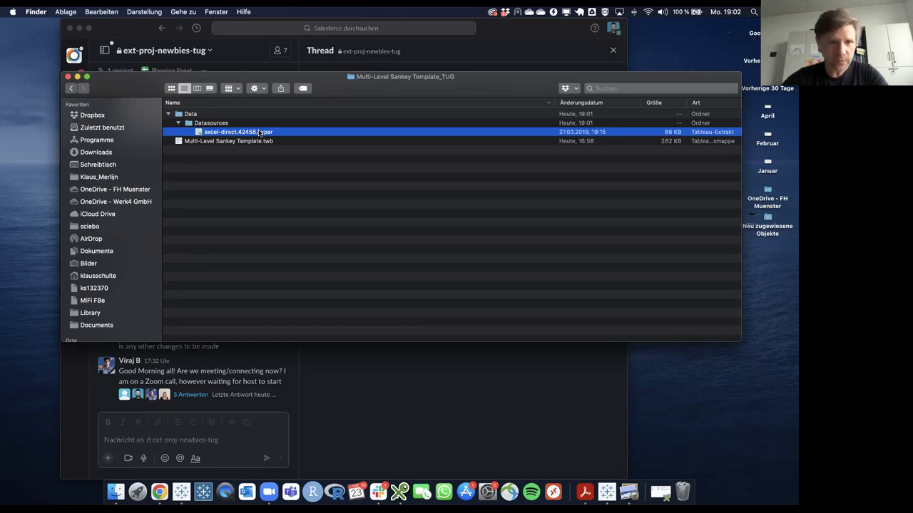
Switch back to Tableau and connect to excel-direct.42458.hyper in Downloads/Multi-Level Sankey Template_TUG/Data/Datasources as a new data source.
key(super+Tab)
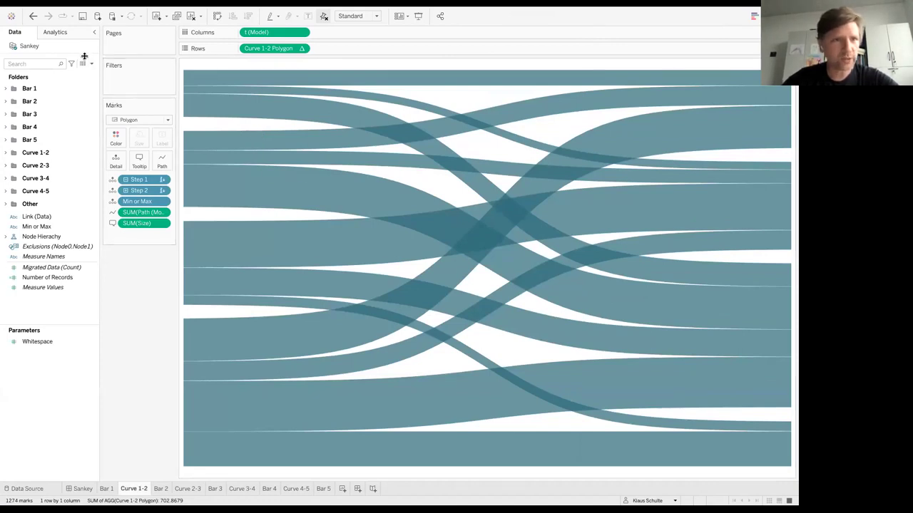
click(98, 16)
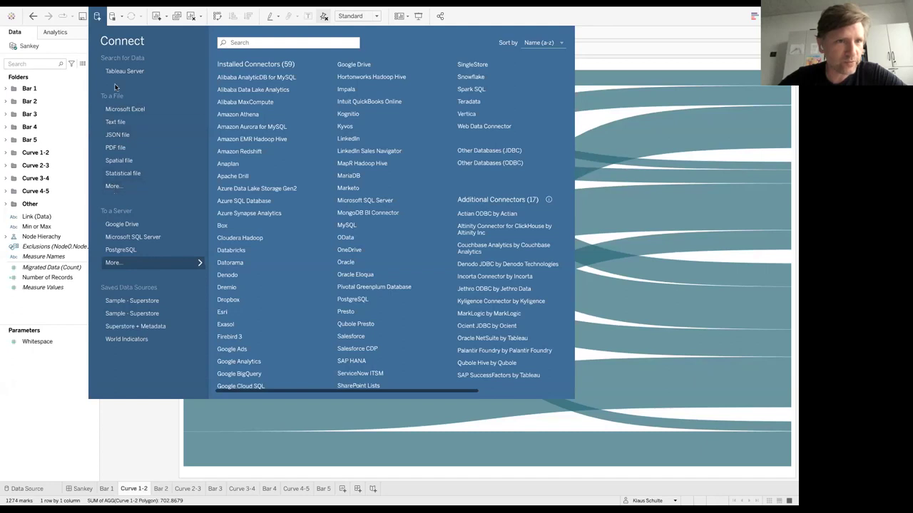
click(113, 186)
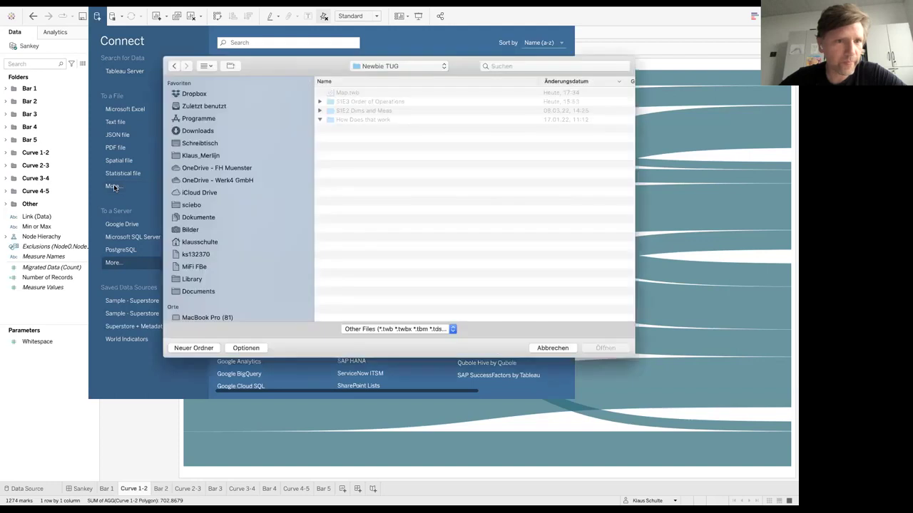
click(197, 131)
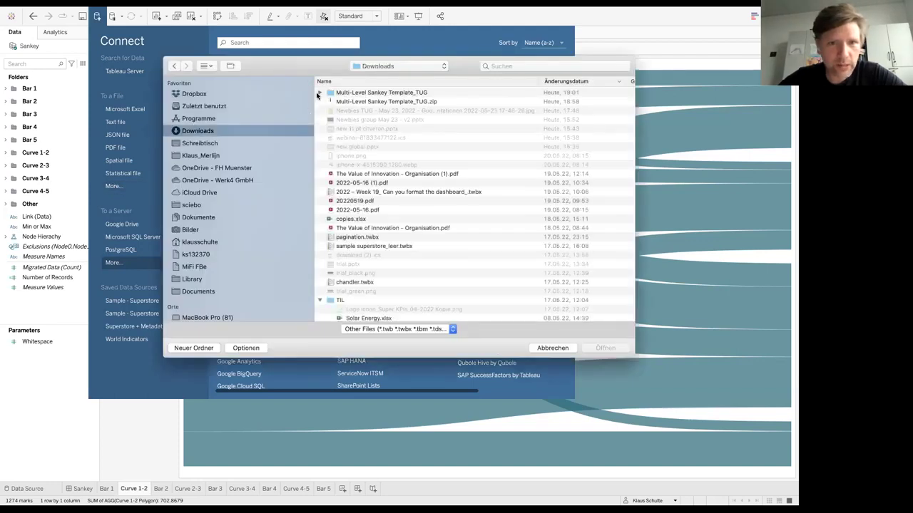
click(320, 93)
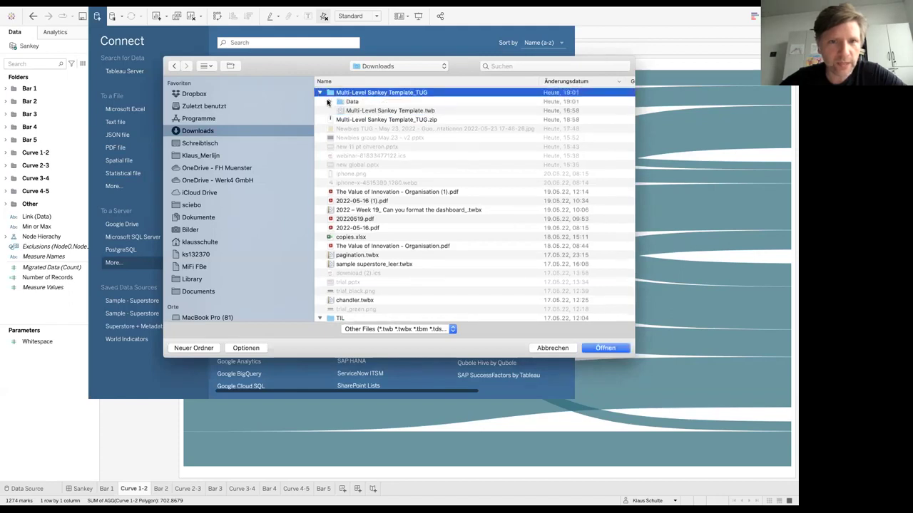
click(330, 102)
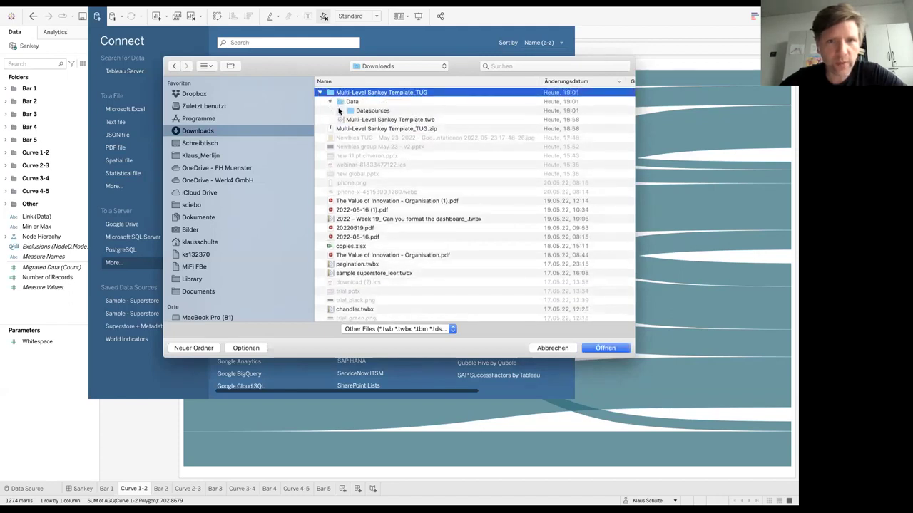
click(339, 111)
click(378, 121)
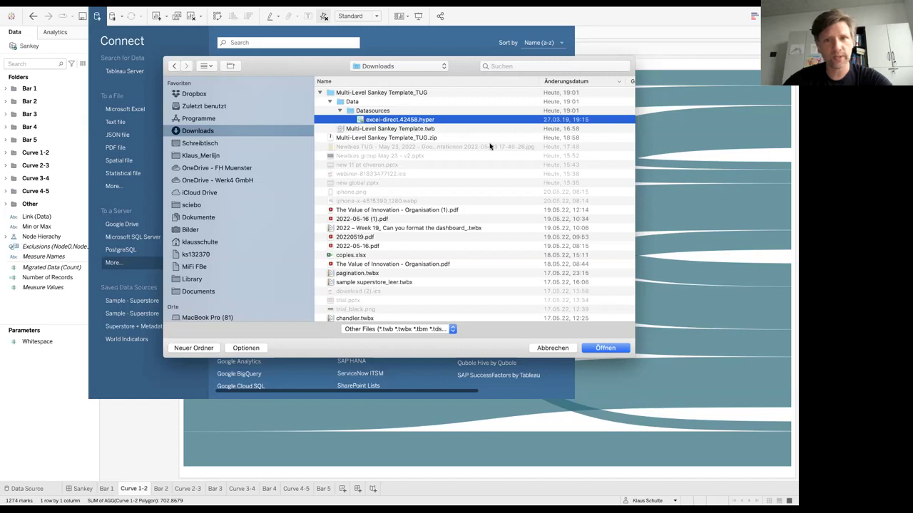
click(605, 348)
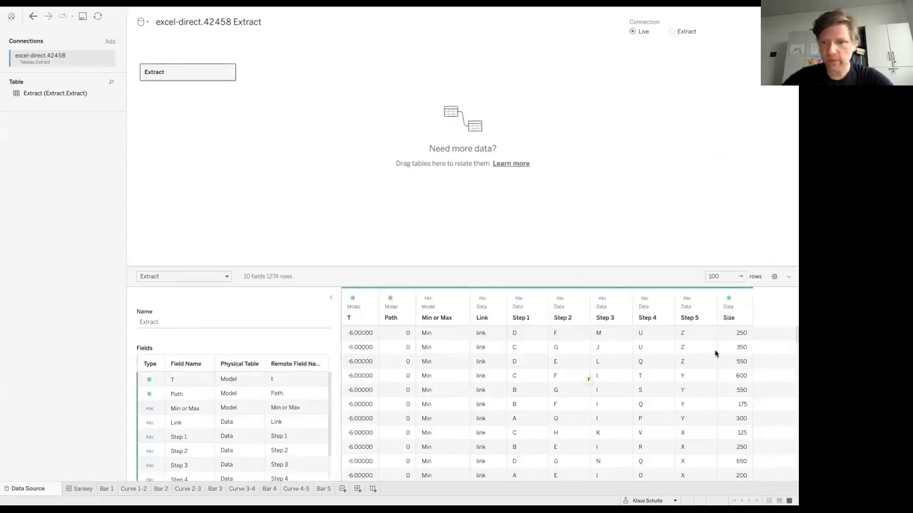
From the Curve 1-2 worksheet, replace the Sankey data source with the excel-direct.42458 Extract.
click(132, 489)
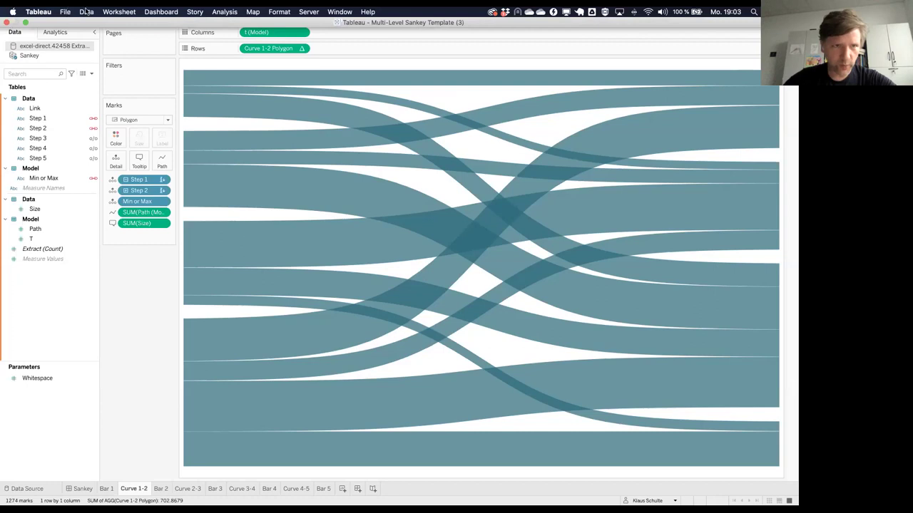
click(87, 12)
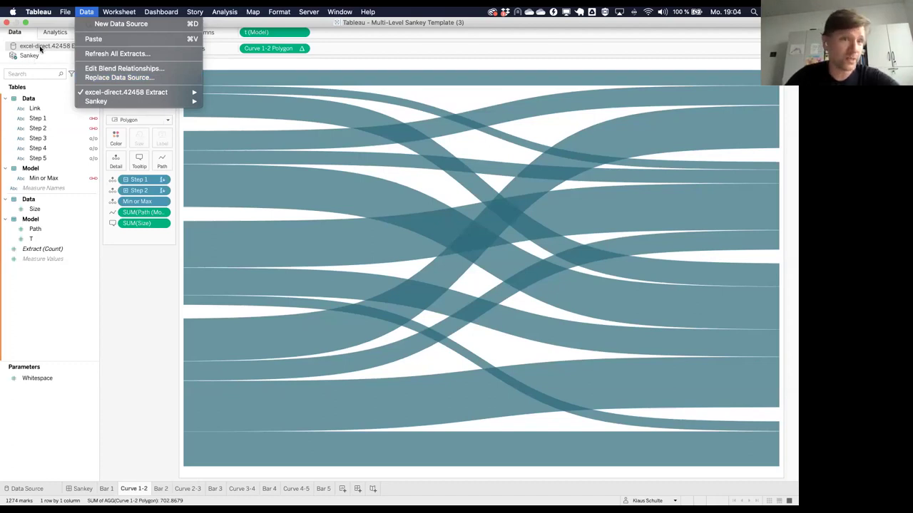
click(98, 78)
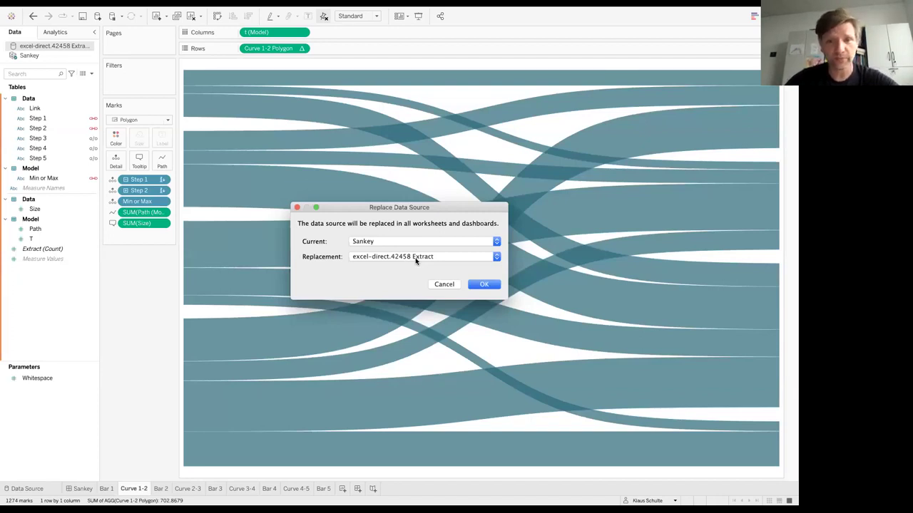
click(488, 287)
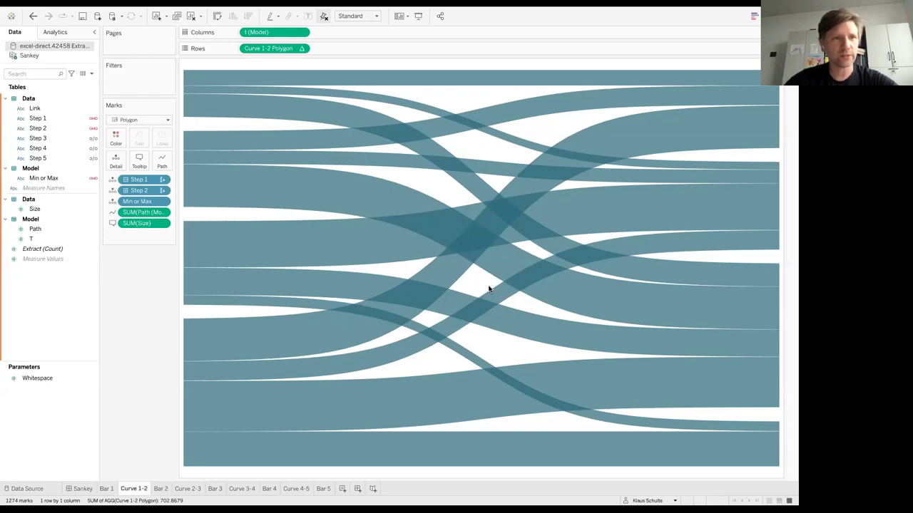
Paste the copied calculated fields into the excel-direct.42458 Extract data source.
key(ctrl+v)
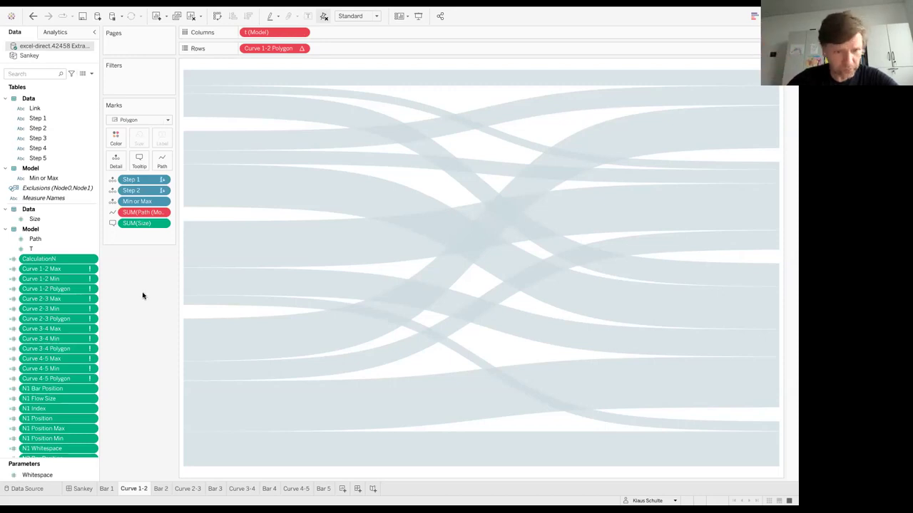
click(69, 258)
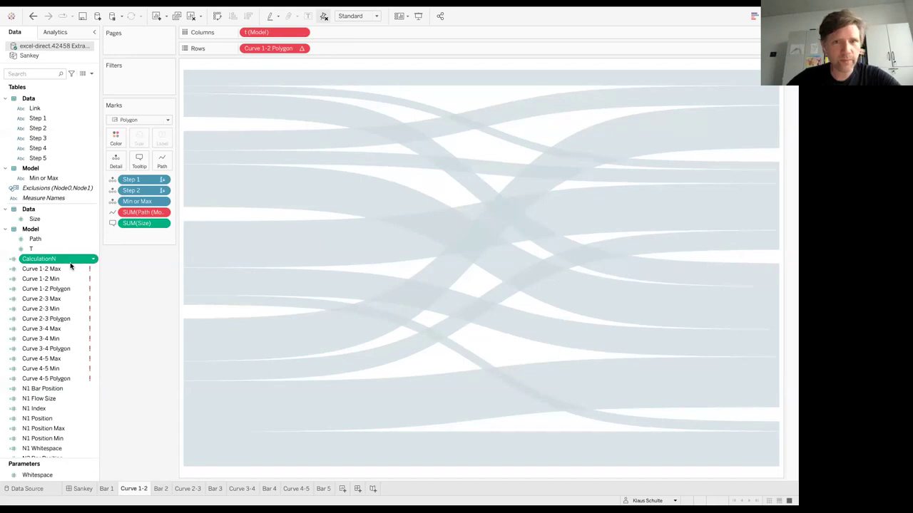
Examine the pasted fields for broken references, including t (Model) and Path (Model).
scroll(69, 278, down, 3)
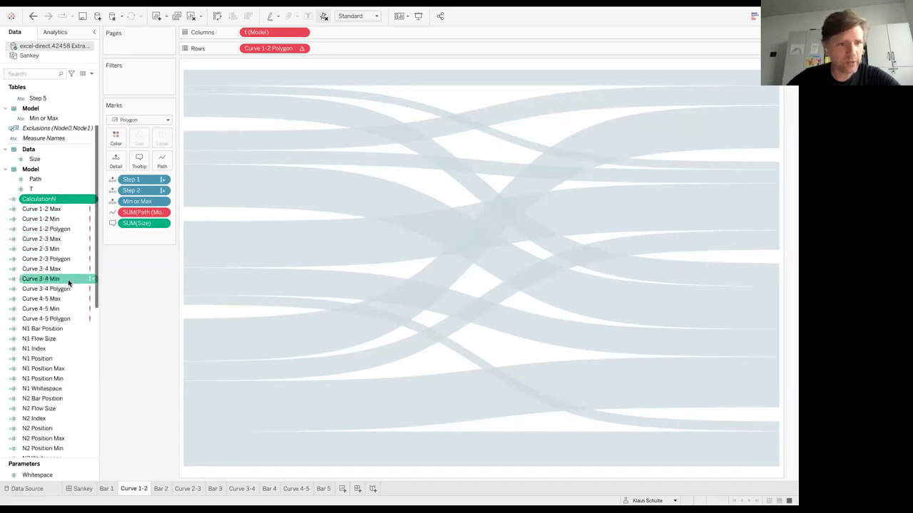
scroll(68, 283, down, 1)
scroll(68, 283, down, 4)
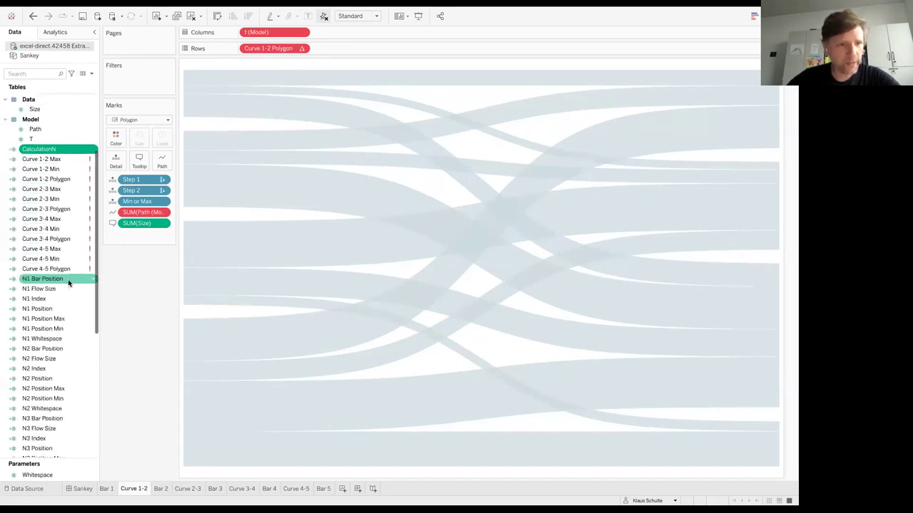
scroll(69, 283, down, 4)
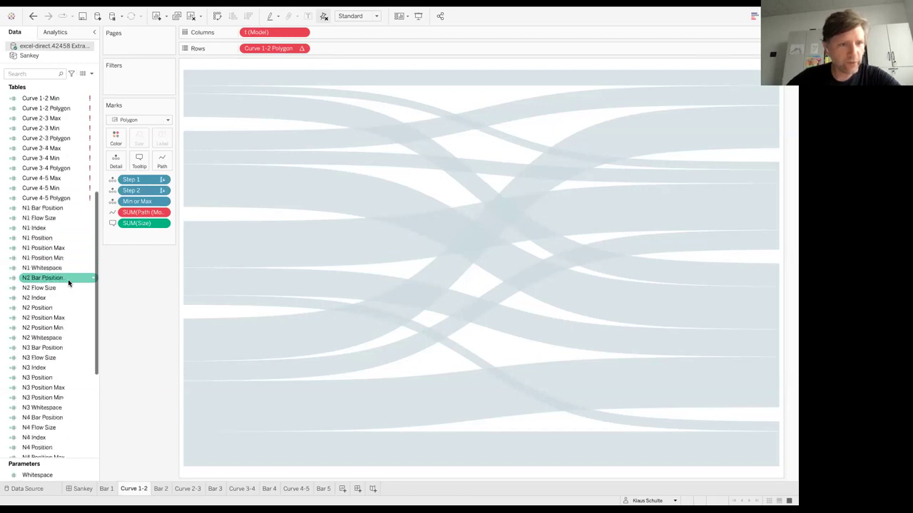
scroll(69, 283, down, 4)
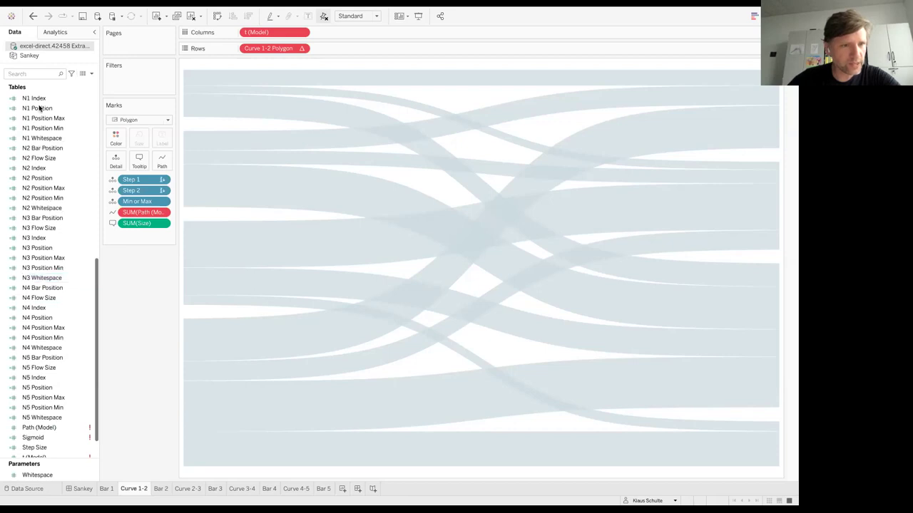
scroll(40, 259, down, 2)
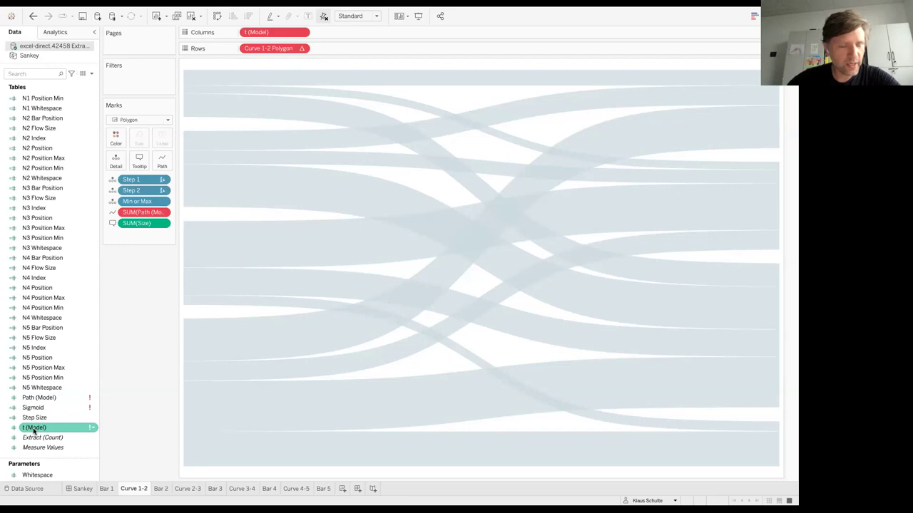
mouse_move(32, 431)
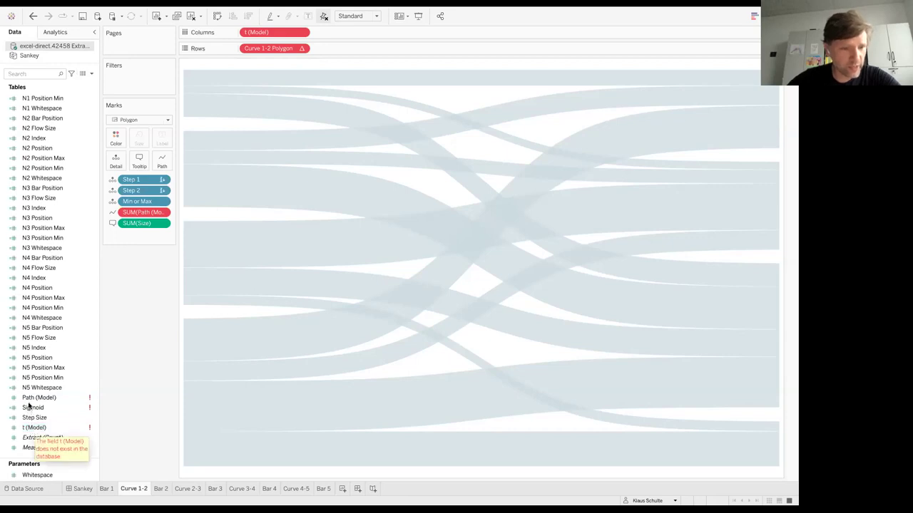
mouse_move(29, 398)
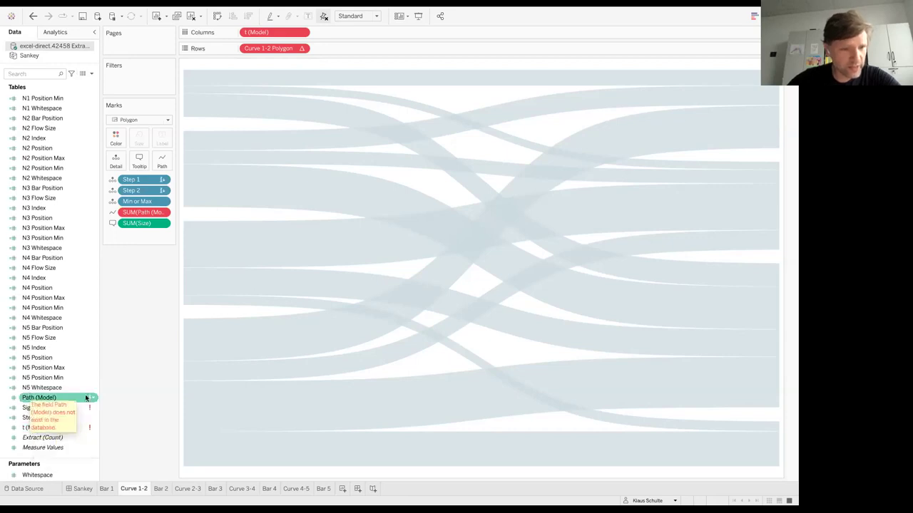
right_click(45, 398)
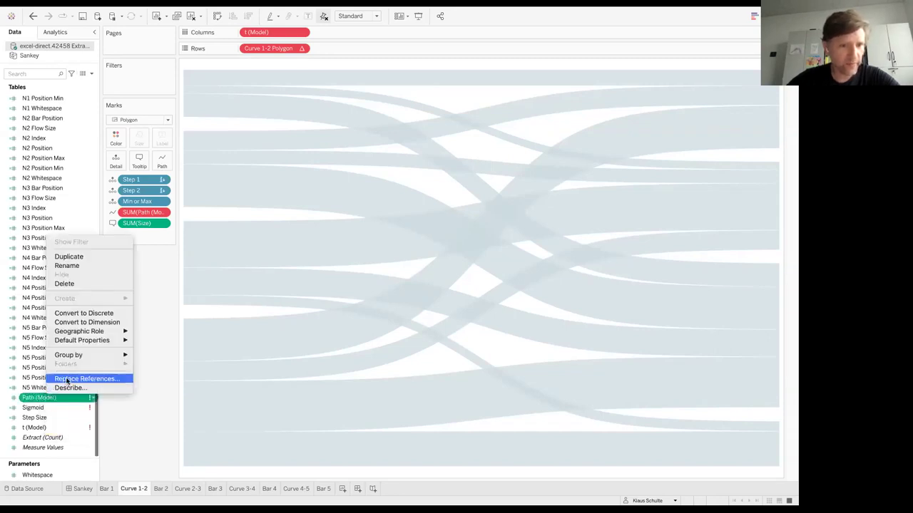
click(68, 380)
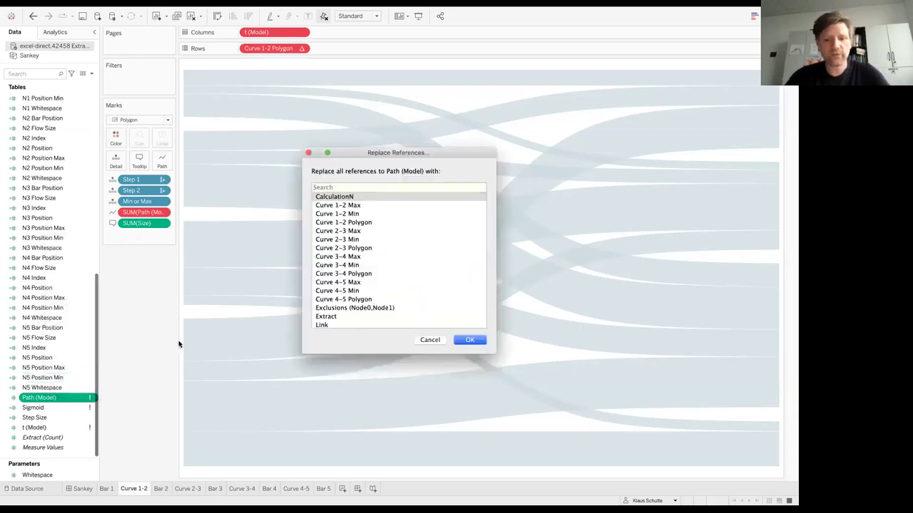
text(path)
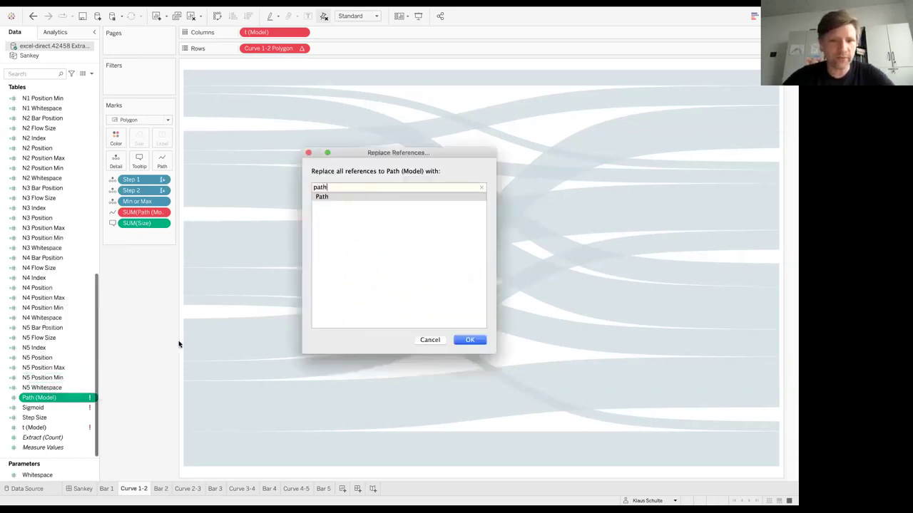
click(331, 199)
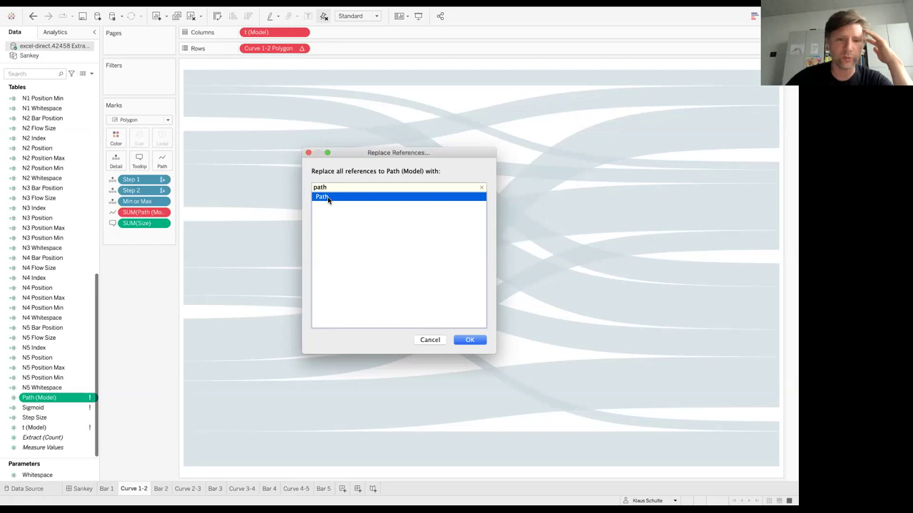
click(437, 340)
Replace all references to the Path (Model) field with Path.
right_click(32, 399)
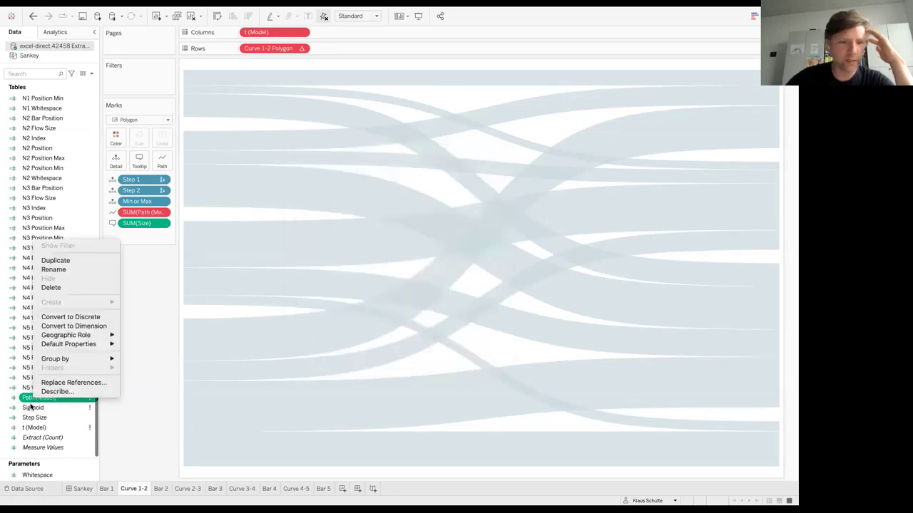
click(60, 383)
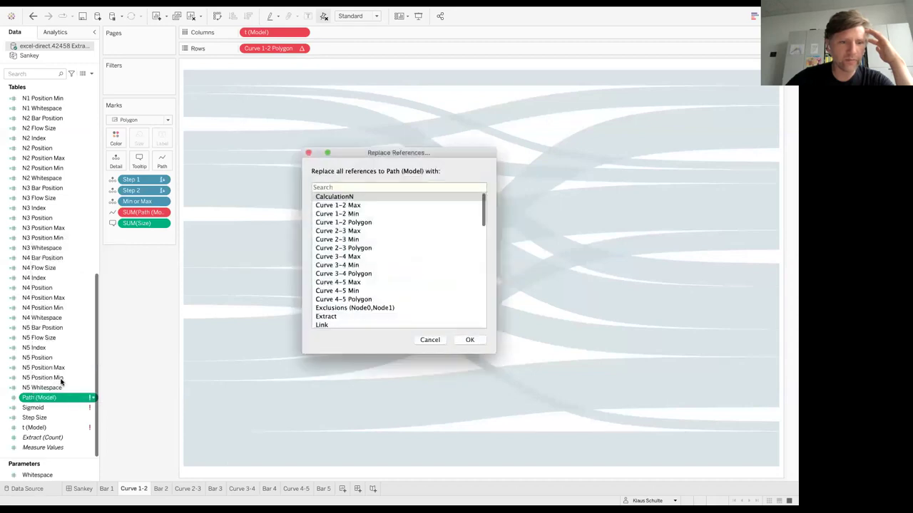
scroll(369, 284, down, 3)
scroll(369, 284, down, 10)
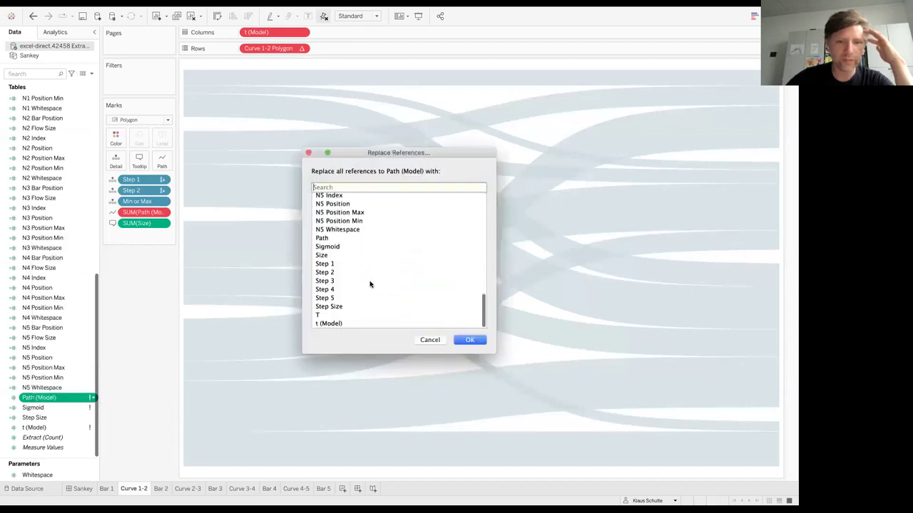
click(330, 240)
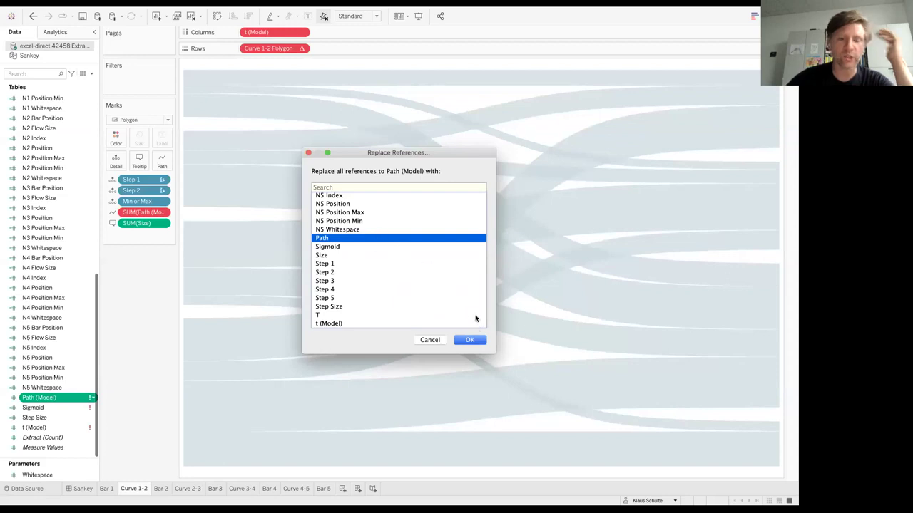
click(471, 340)
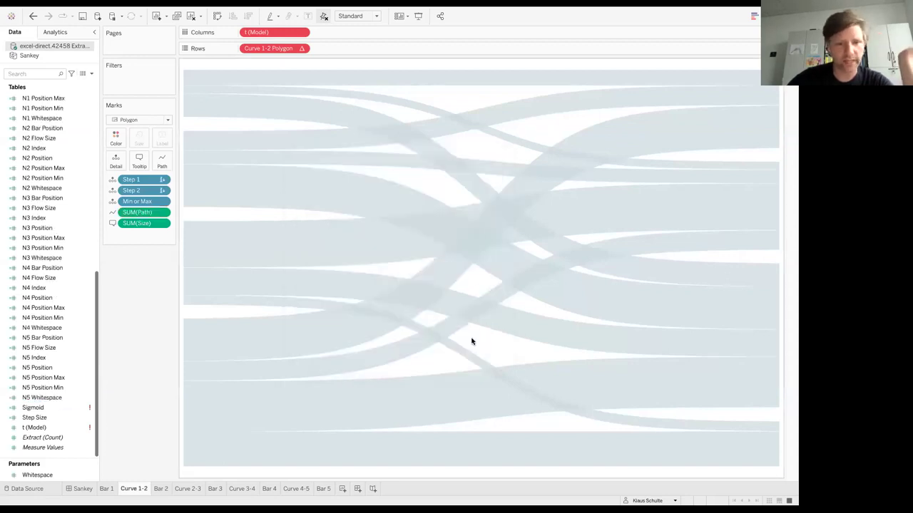
Replace all references to the t (Model) field with T.
right_click(33, 429)
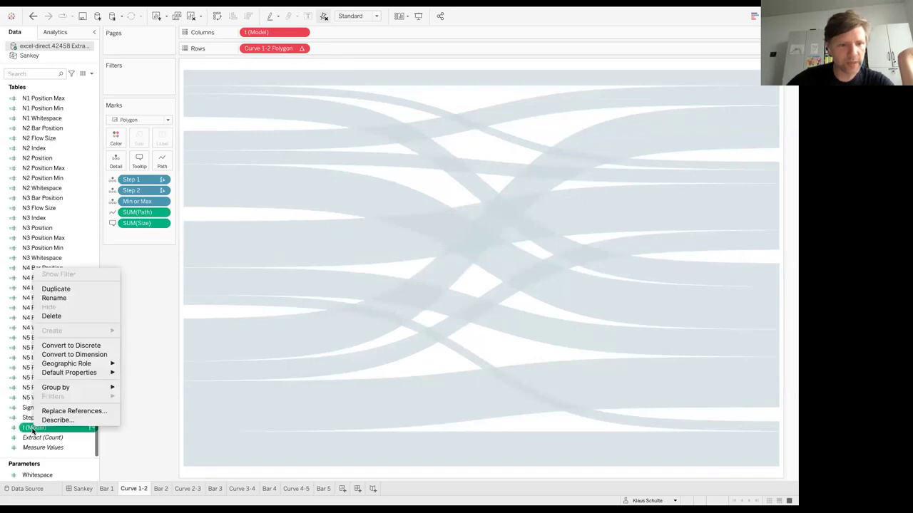
click(69, 410)
scroll(414, 264, down, 10)
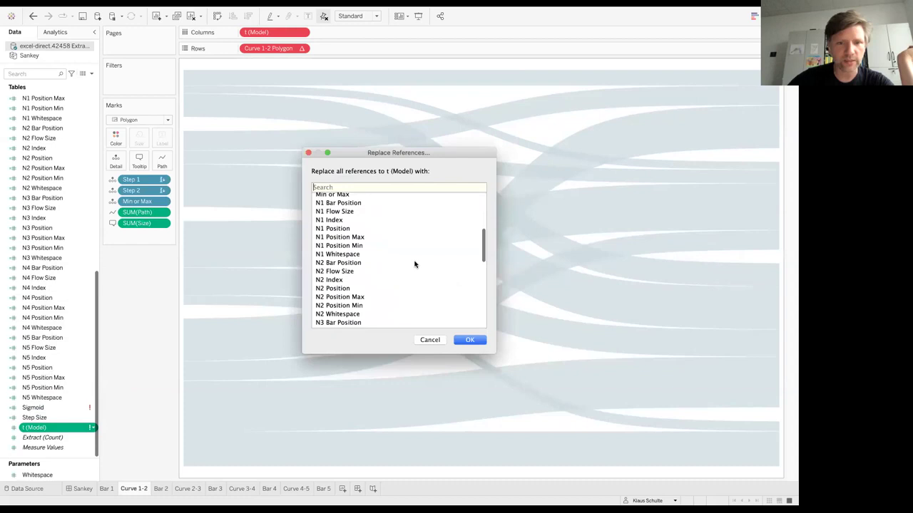
click(325, 325)
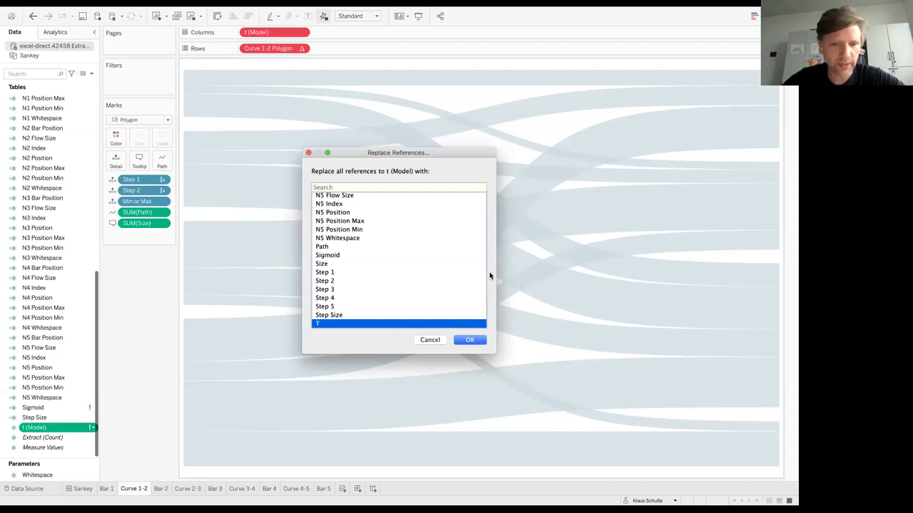
click(472, 340)
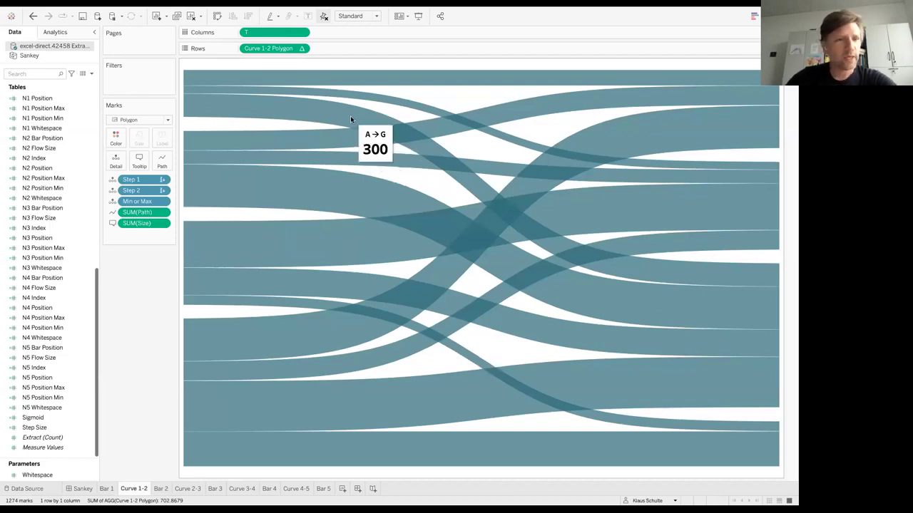
Close the old Sankey data source and collapse the Data and Model dimension groups in the field list.
right_click(30, 56)
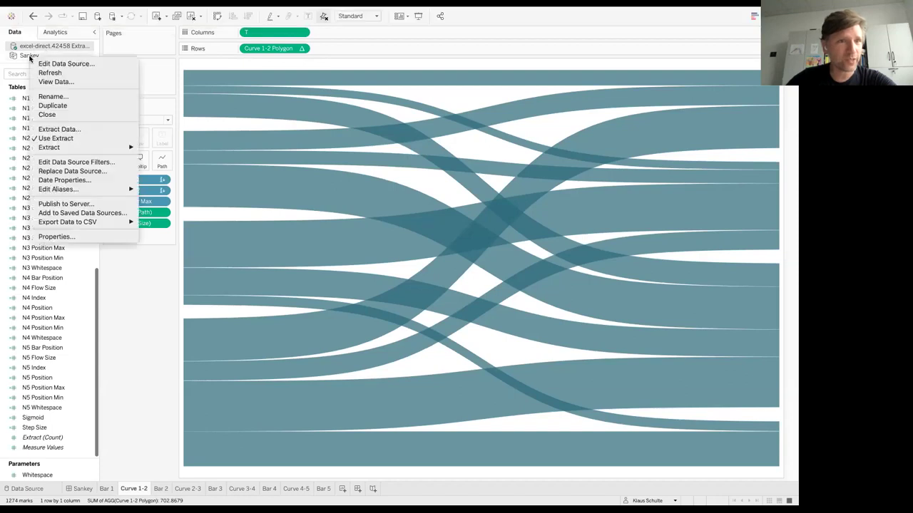
click(49, 115)
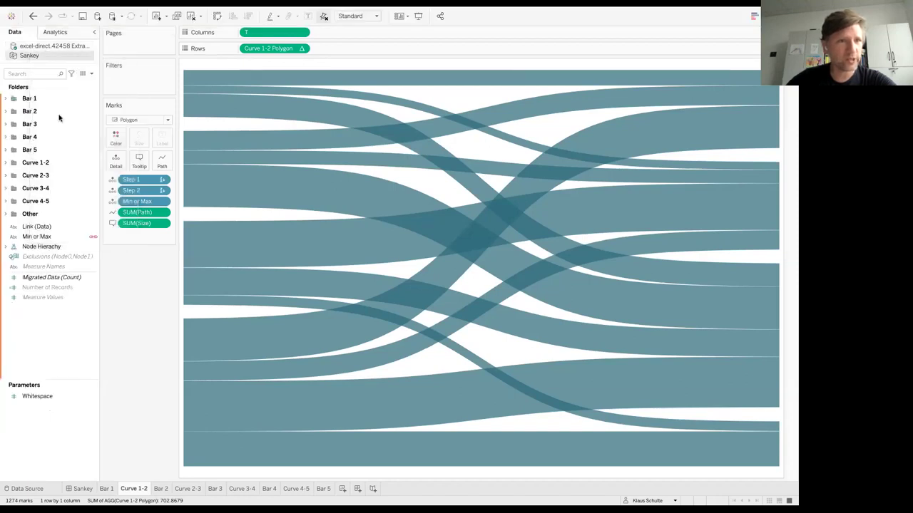
scroll(61, 240, up, 10)
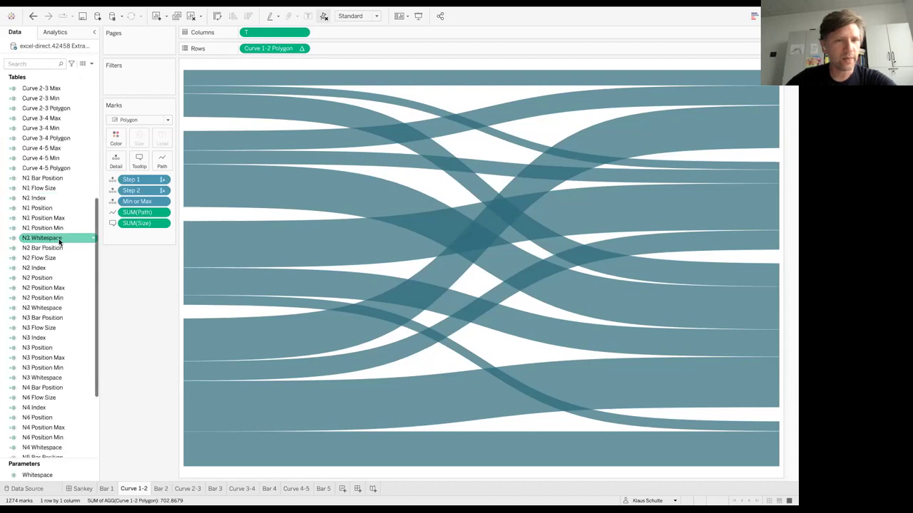
click(6, 89)
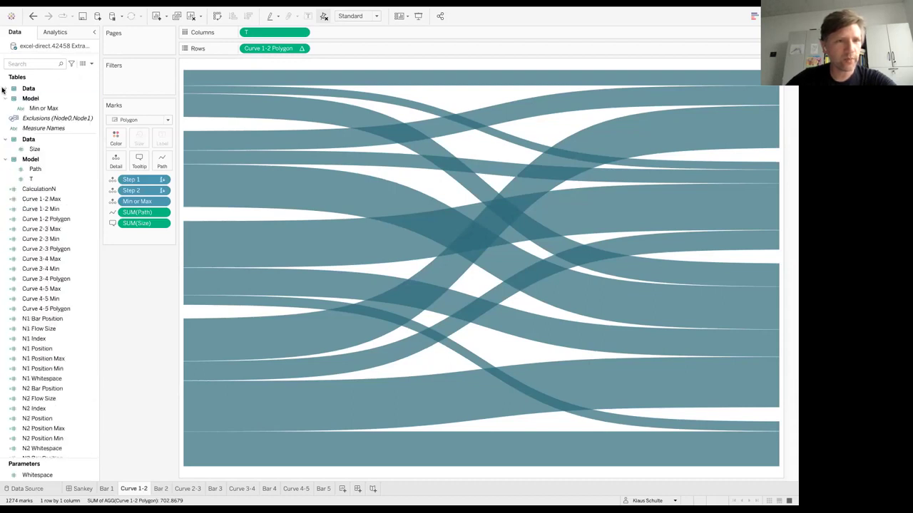
click(6, 98)
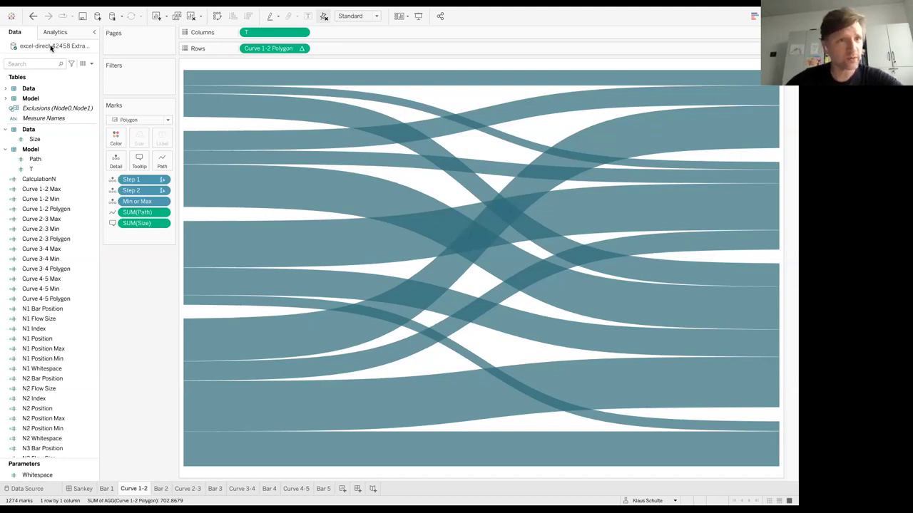
click(86, 12)
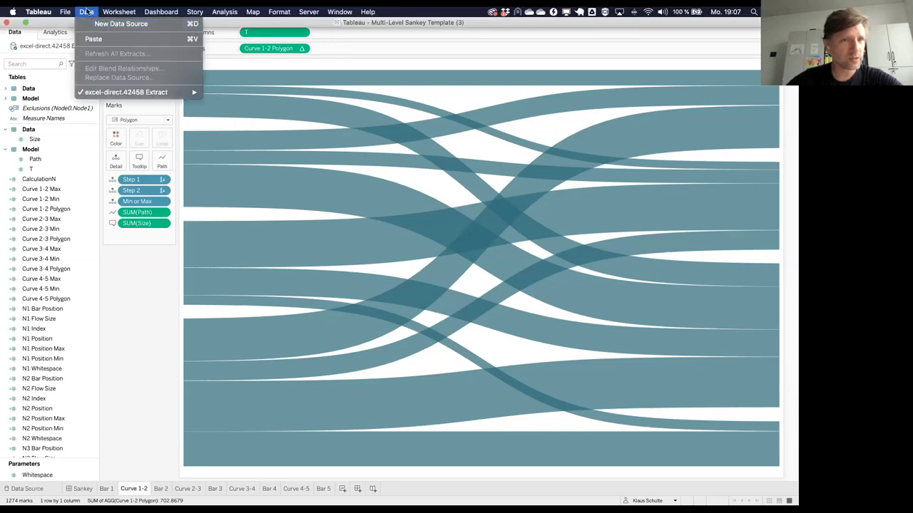
click(86, 12)
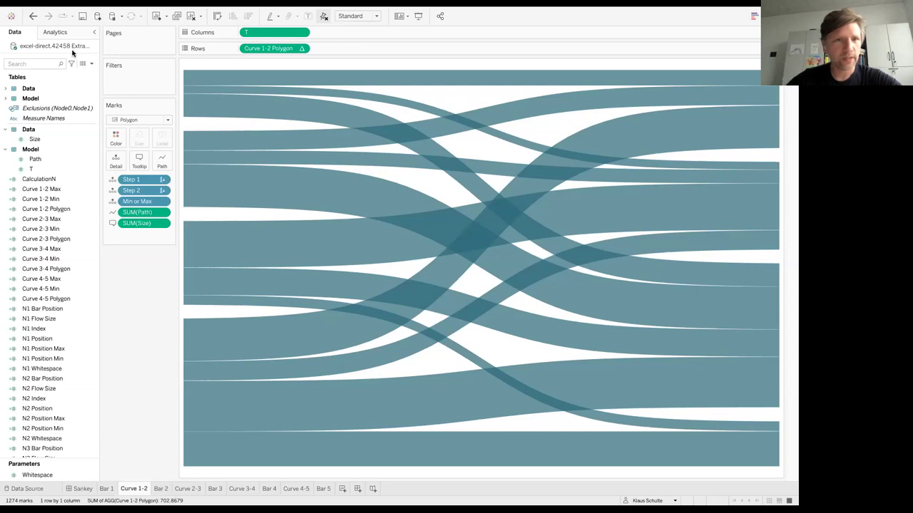
Check the Curve 1-2 chart and the Sankey dashboard with the replaced data source.
mouse_move(217, 186)
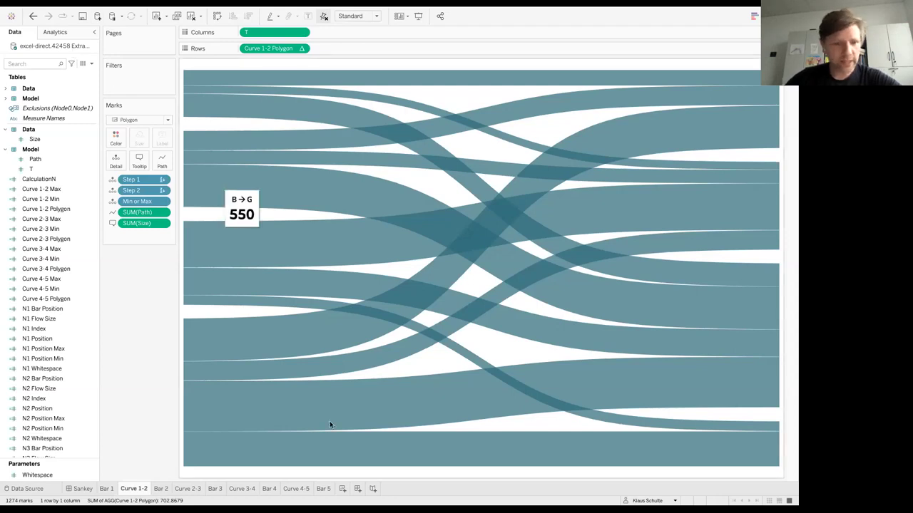
click(83, 490)
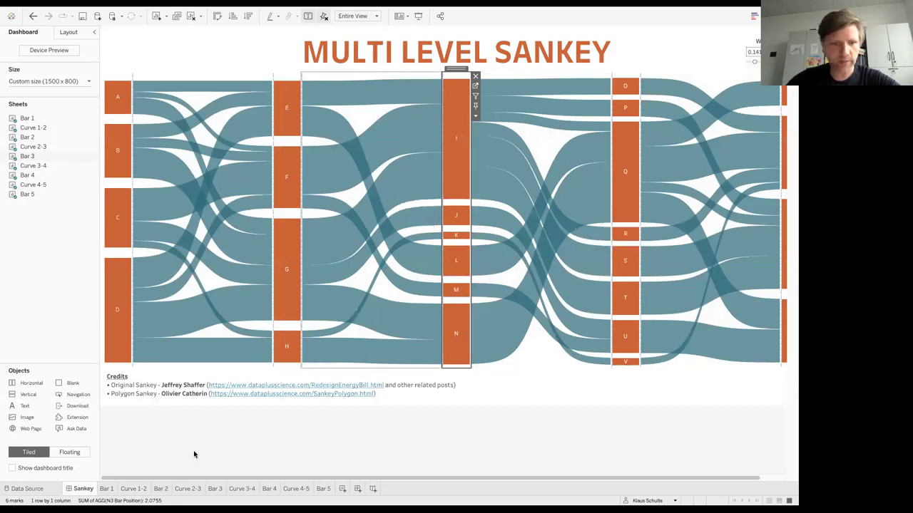
Start adding a Microsoft Excel connection to the excel-direct.42458 Extract data source.
click(33, 492)
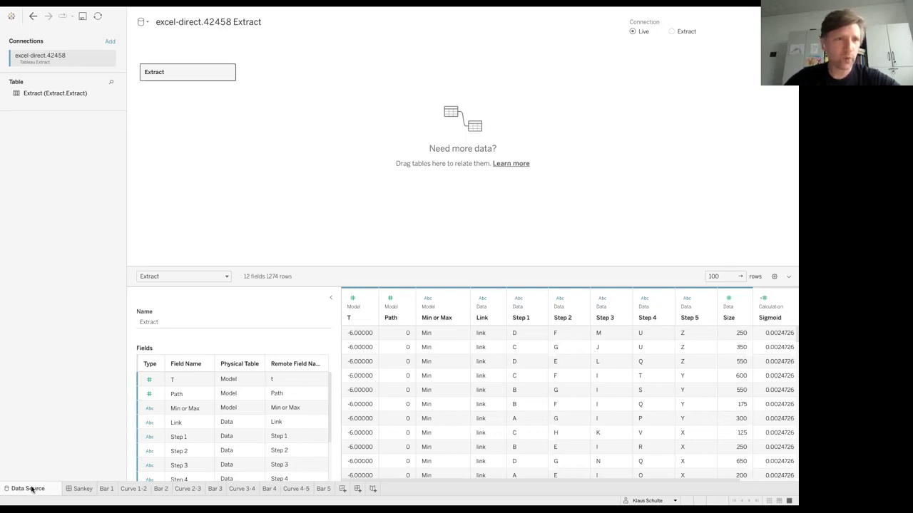
click(110, 43)
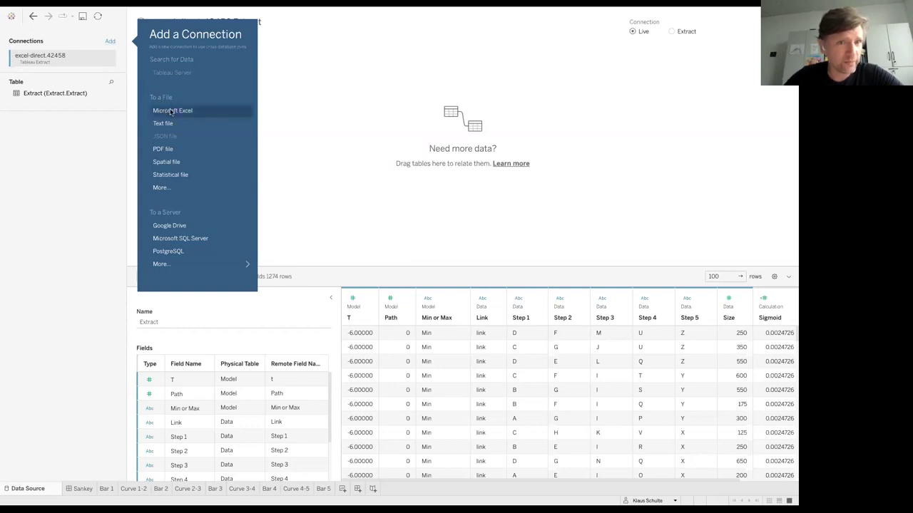
click(110, 41)
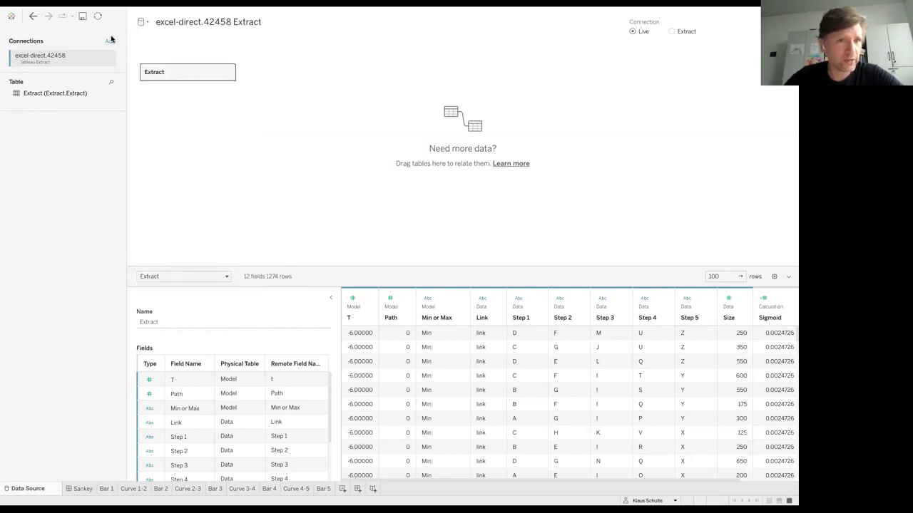
click(112, 41)
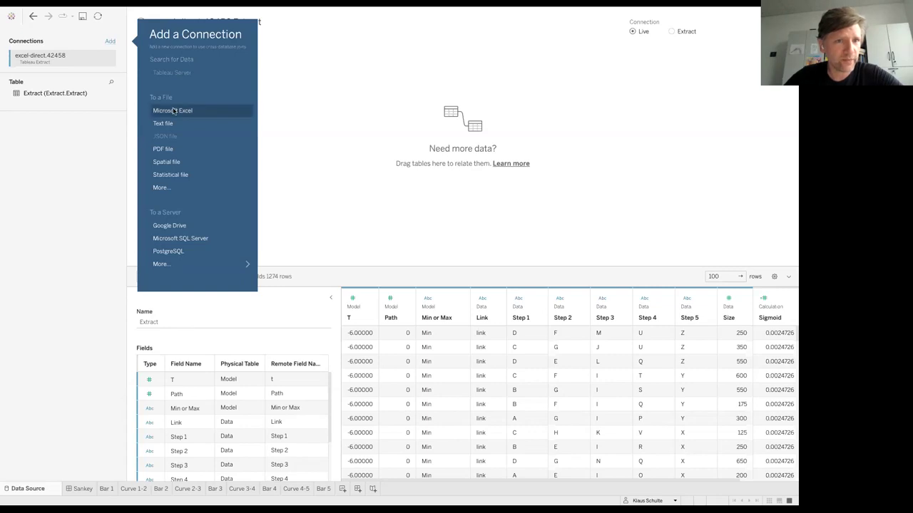
click(174, 111)
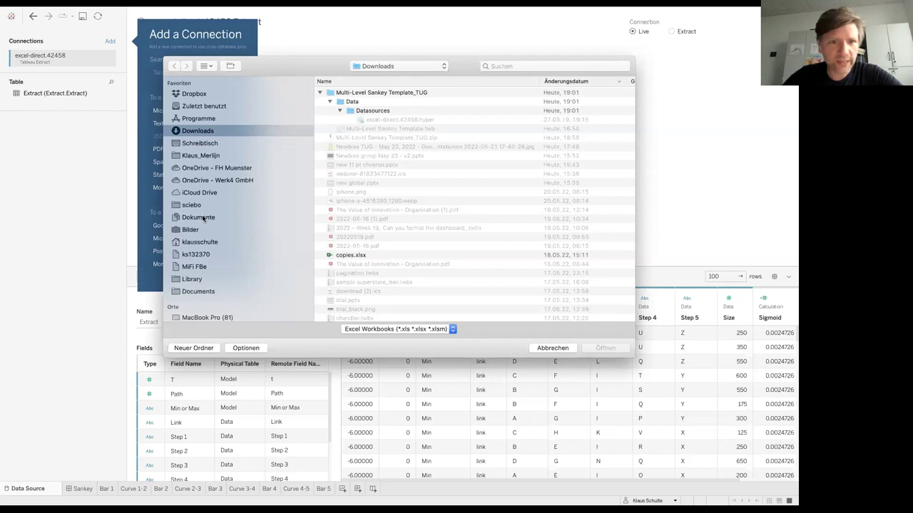
Connect to Sample - Superstore.xls from the 2021.4 en_US-US folder under Datasources in My Tableau Repository.
click(204, 218)
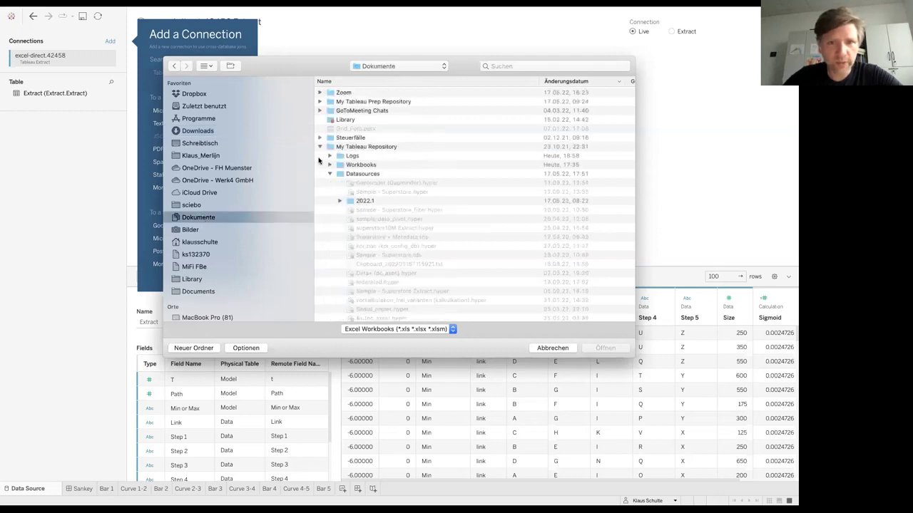
scroll(352, 200, down, 2)
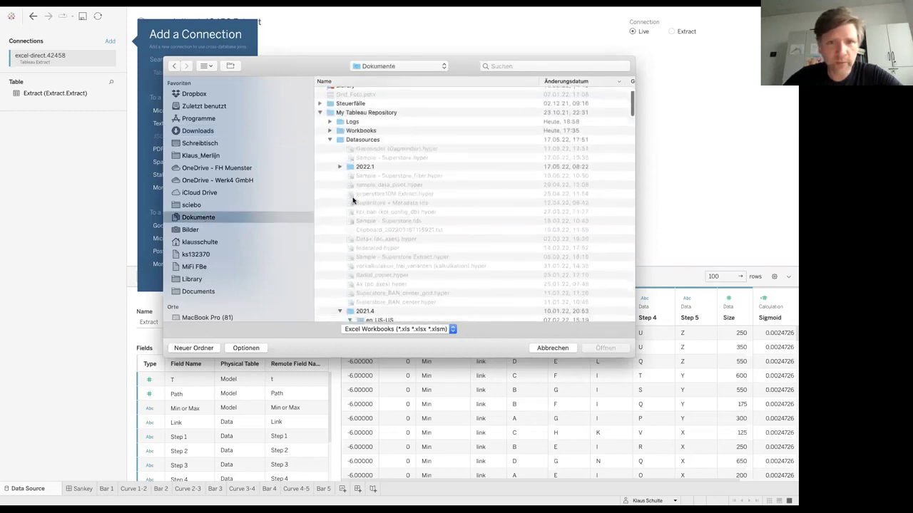
scroll(353, 201, down, 1)
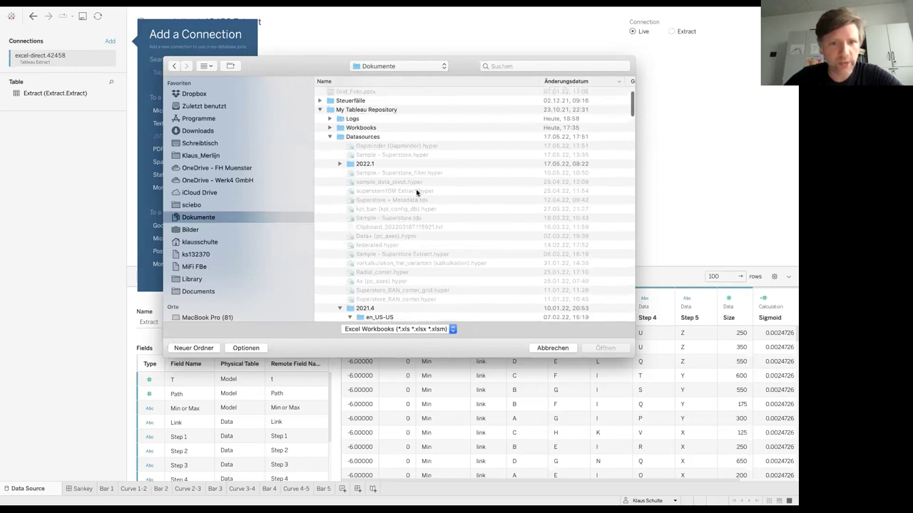
scroll(417, 192, down, 1)
scroll(417, 192, down, 1)
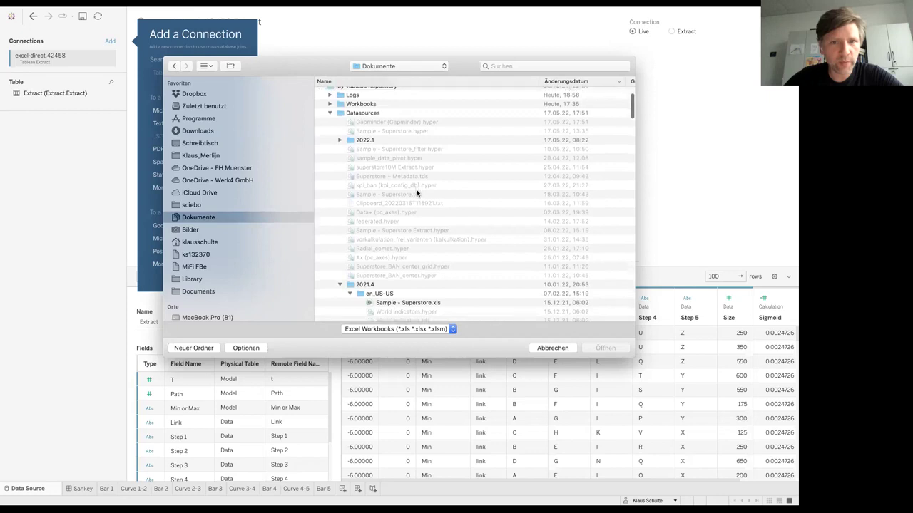
click(402, 300)
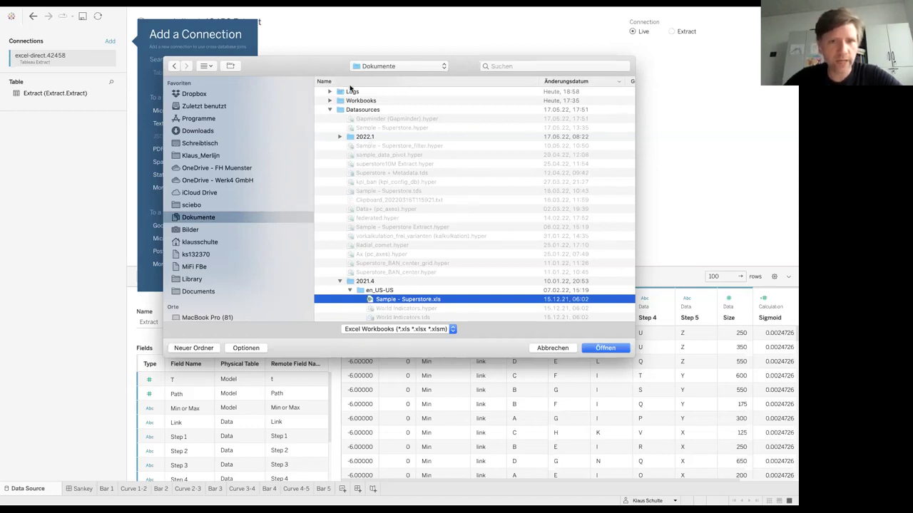
scroll(383, 134, up, 2)
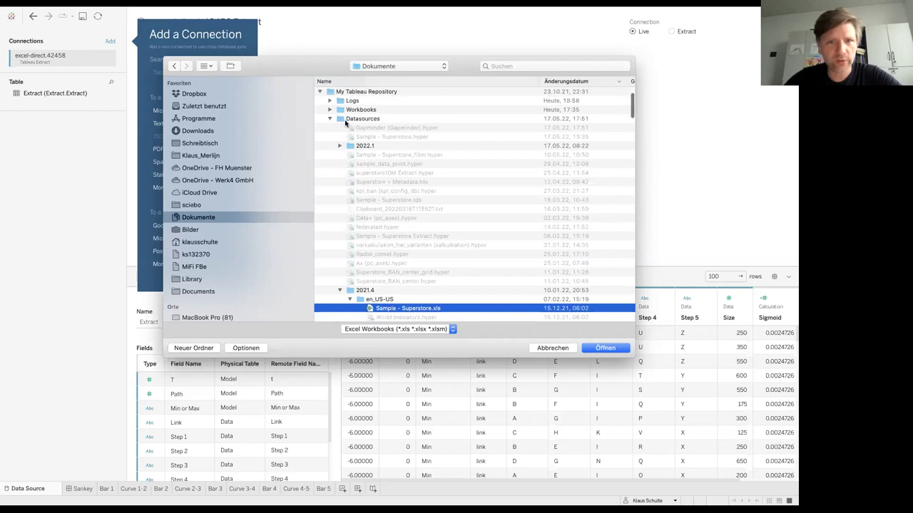
click(339, 147)
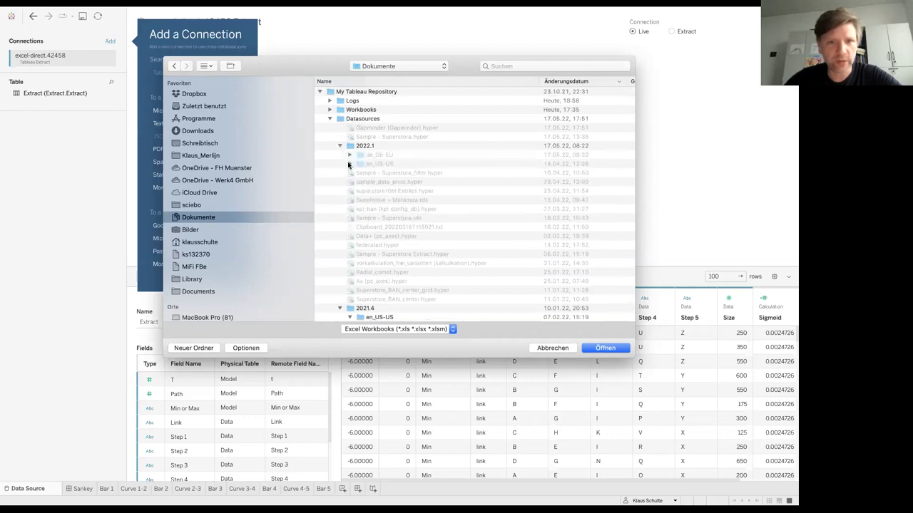
click(349, 165)
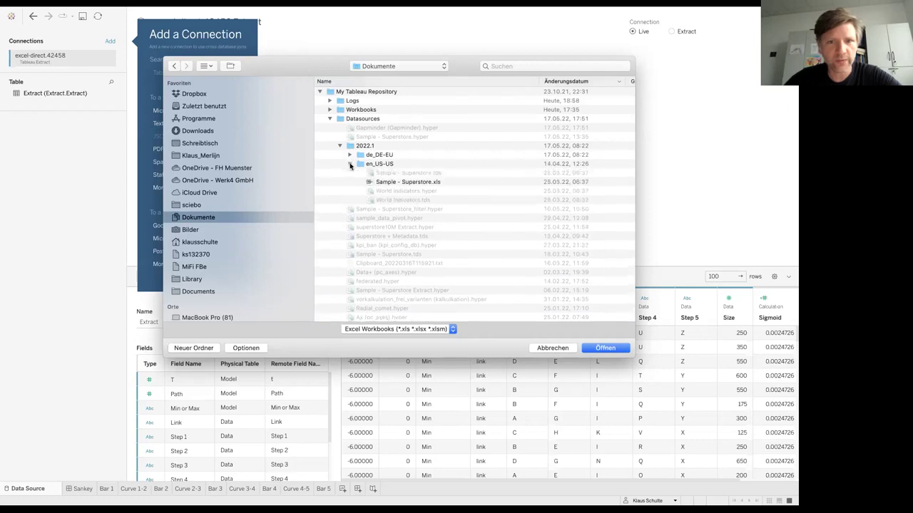
click(339, 145)
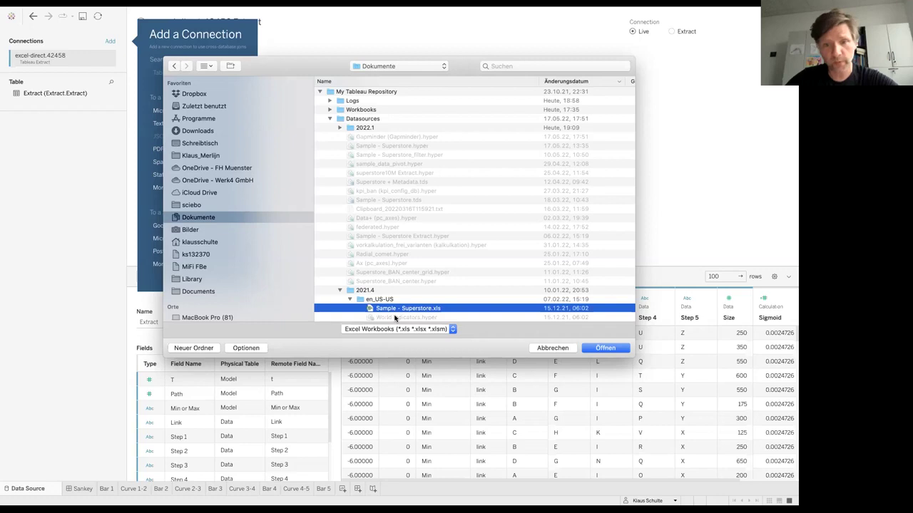
click(605, 348)
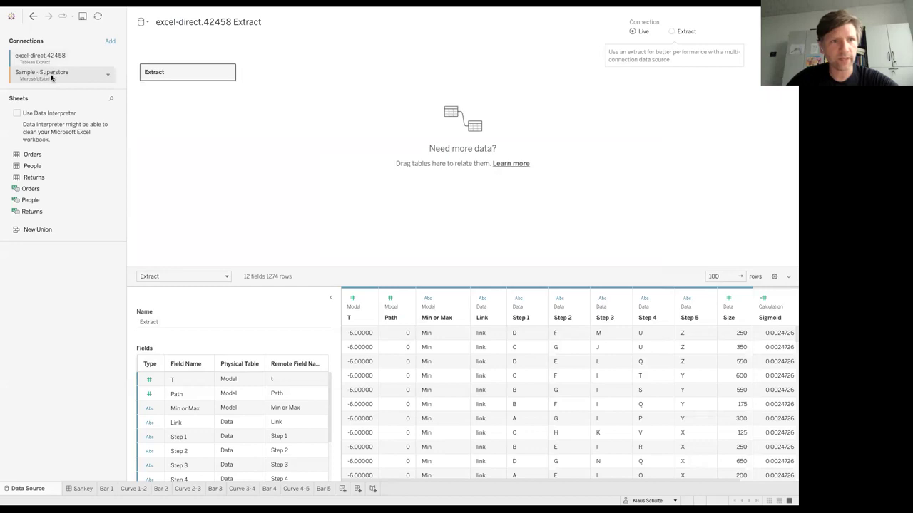
Add the Orders sheet beside the Extract table and set the Extract side of their relationship to the calculation 1.
click(30, 156)
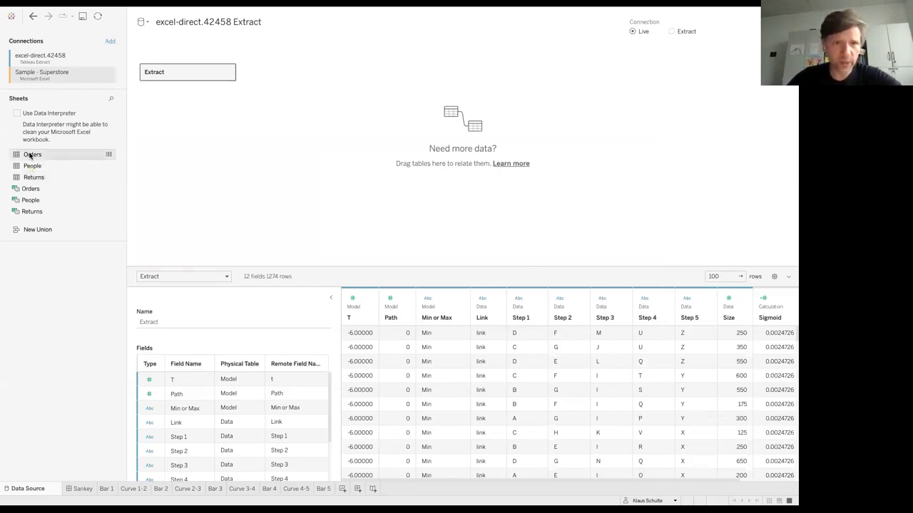
double_click(30, 155)
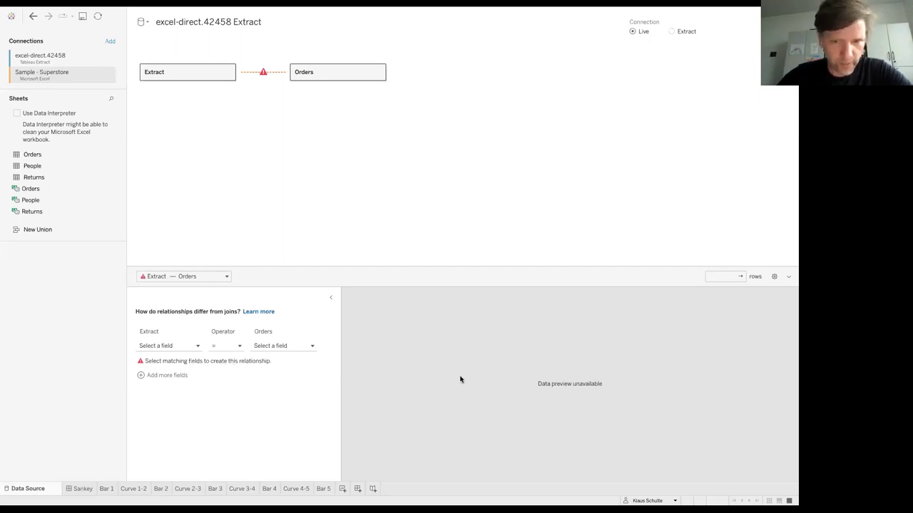
click(197, 345)
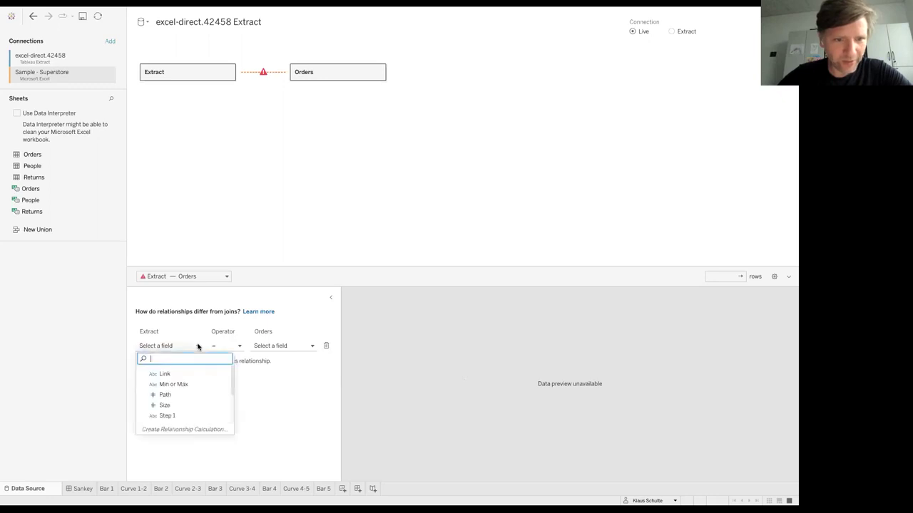
click(181, 429)
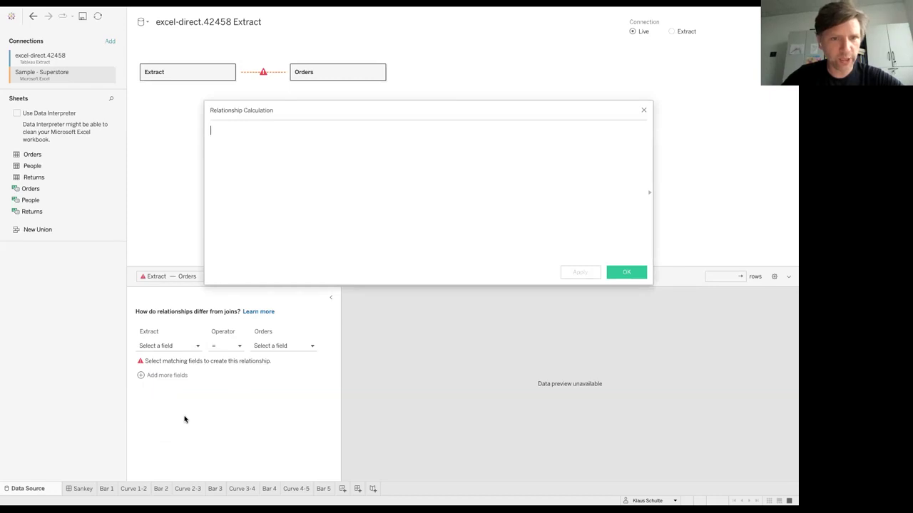
text(1)
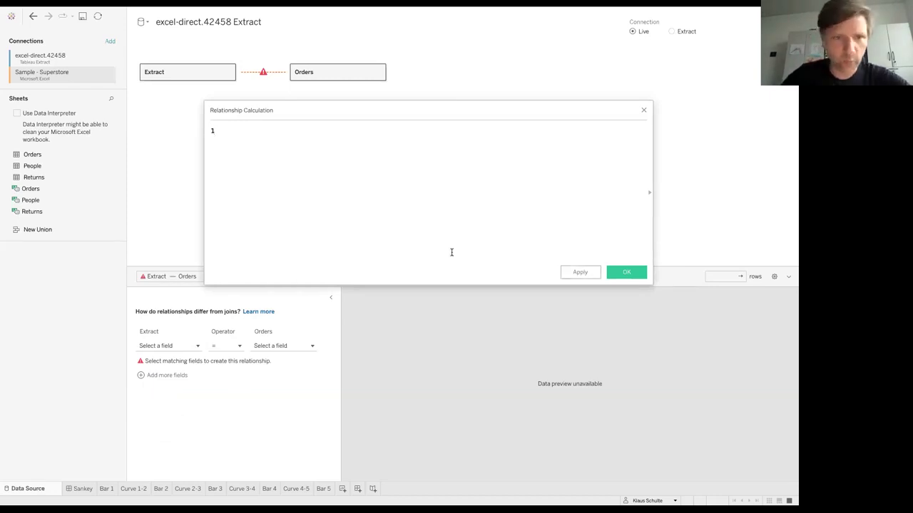
click(627, 272)
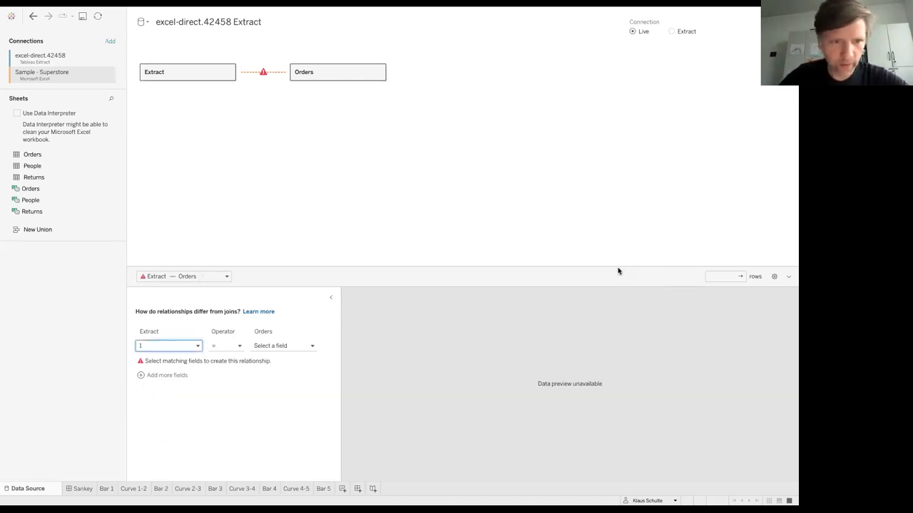
Set the Orders side of the relationship to the calculation 1, keeping the equals operator.
click(273, 347)
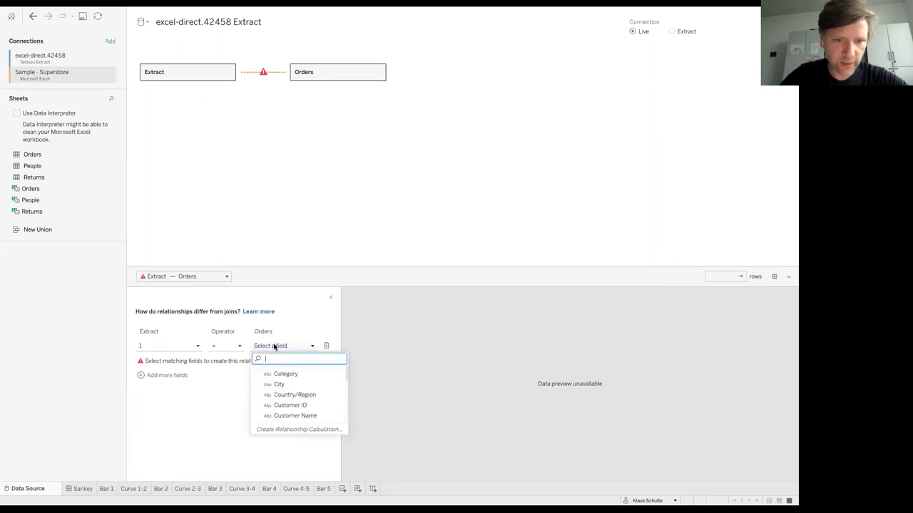
click(281, 430)
text(1)
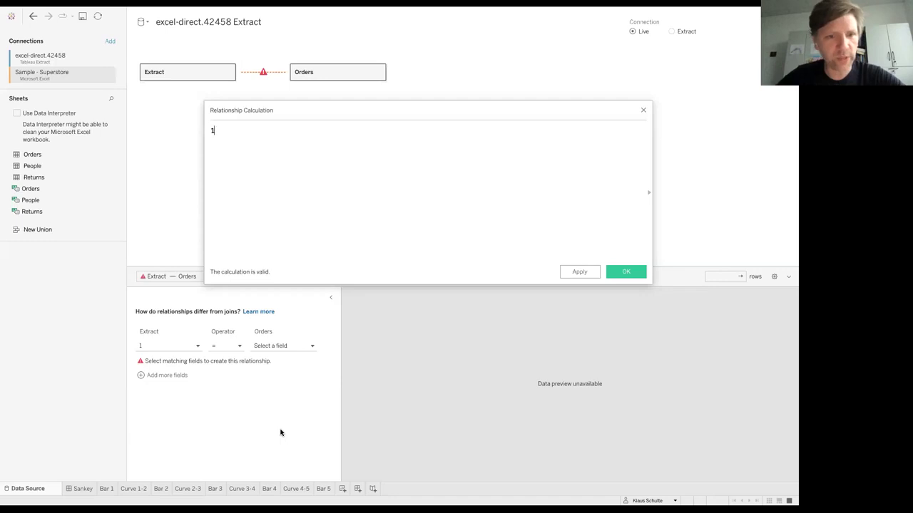
click(627, 273)
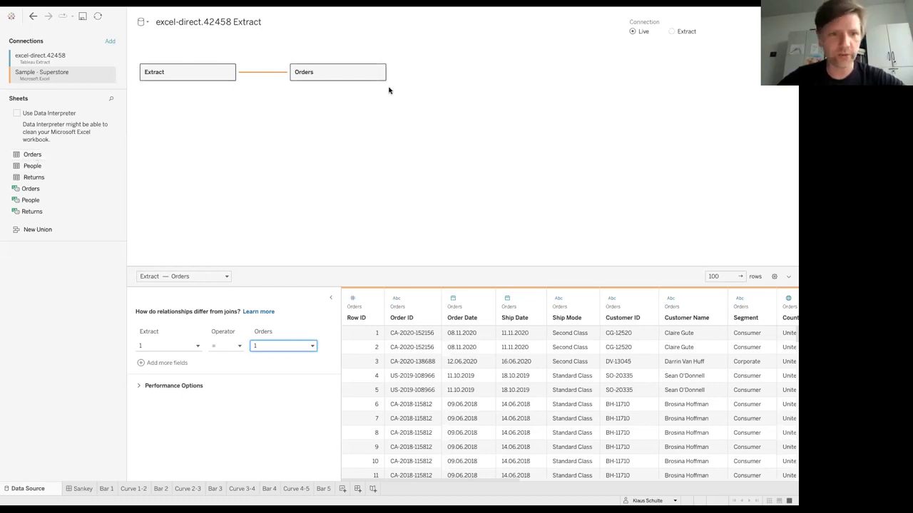
click(198, 347)
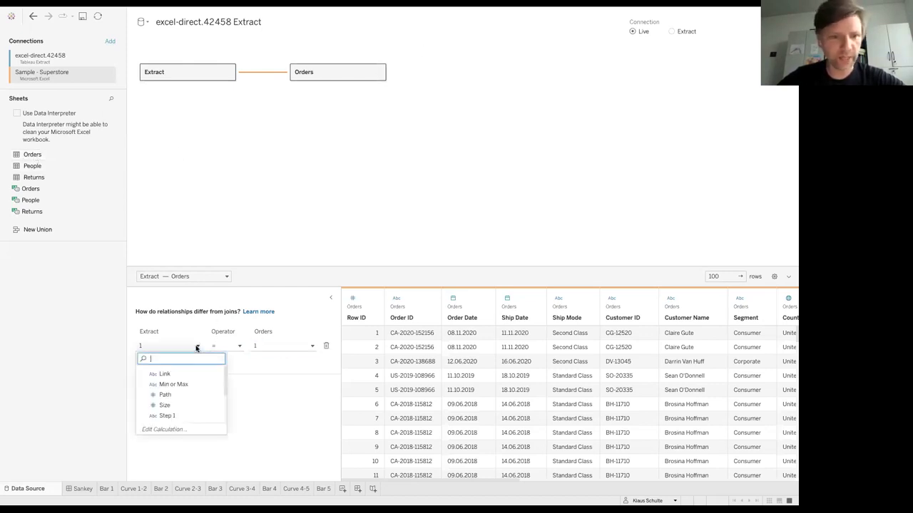
click(198, 347)
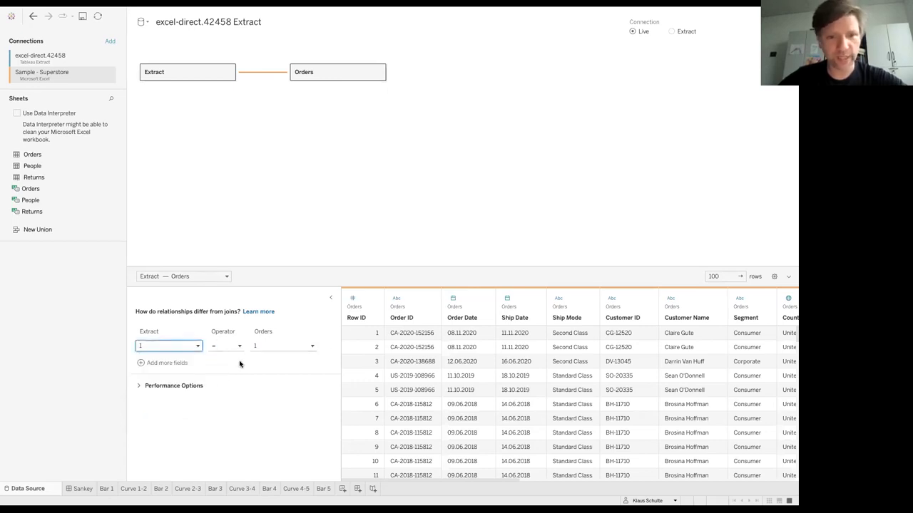
Show the Curve 1-2 sheet and collapse the Orders table in the field list, leaving Extract expanded.
click(134, 489)
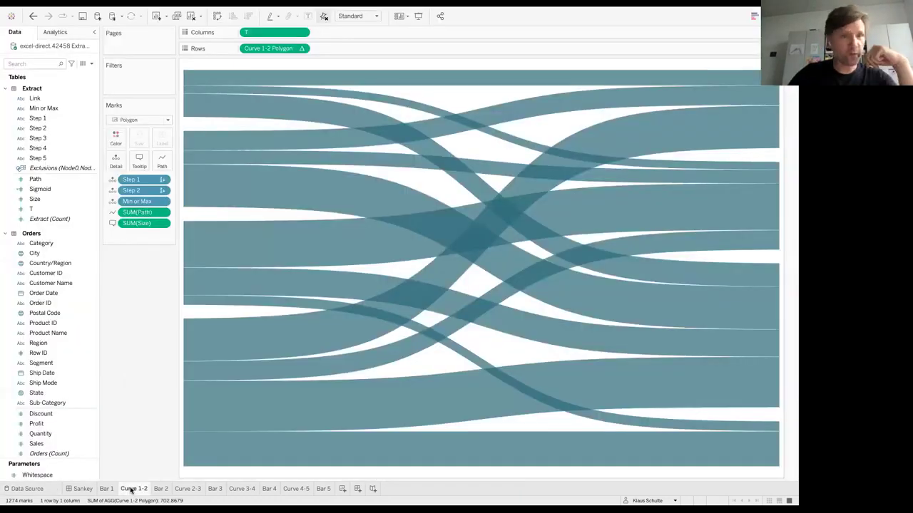
click(5, 88)
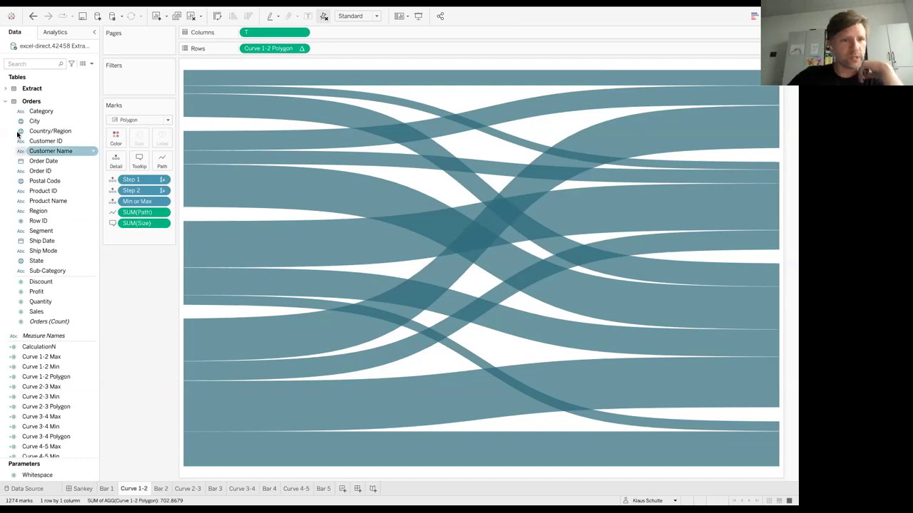
click(6, 102)
click(6, 89)
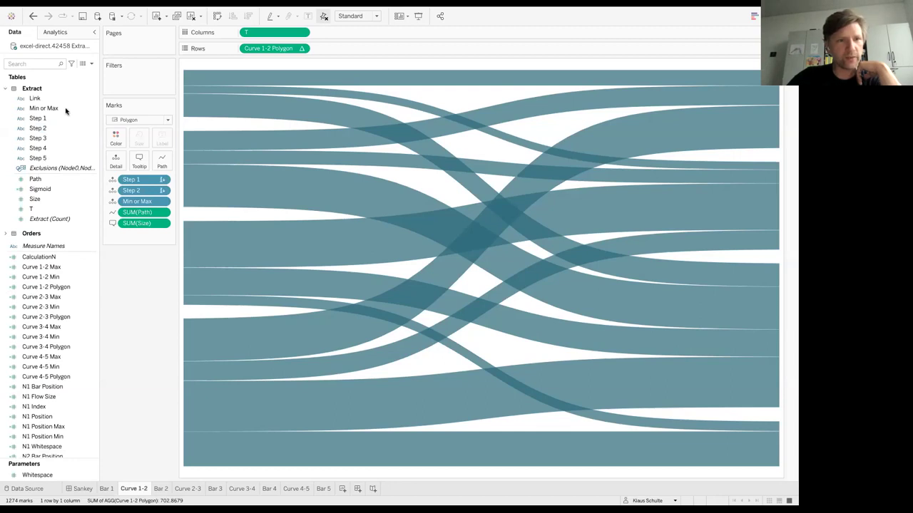
Review the Step 1 to Step 5 fields of the Extract table.
click(42, 120)
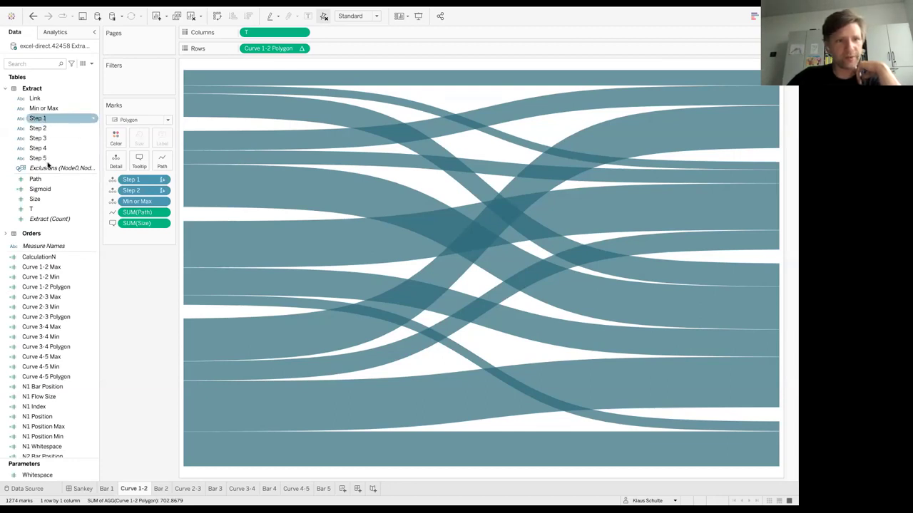
click(58, 118)
click(50, 128)
click(49, 138)
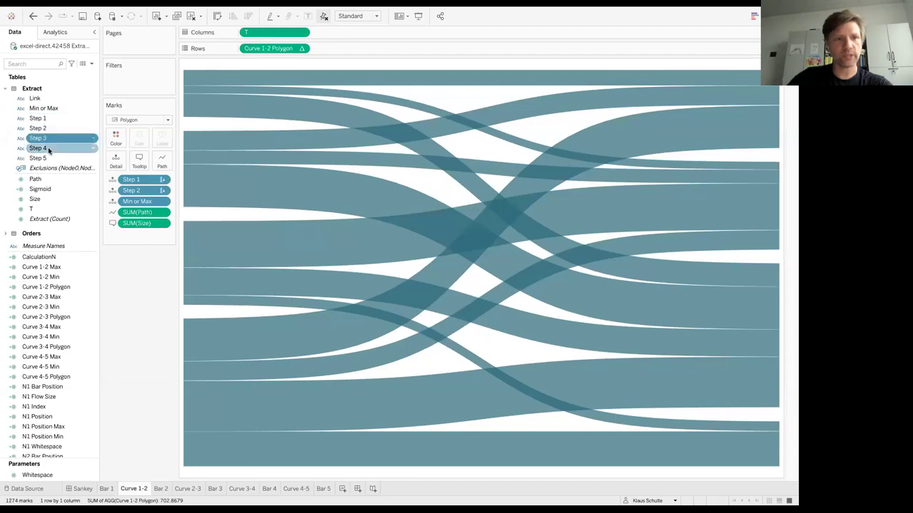
click(49, 149)
click(48, 159)
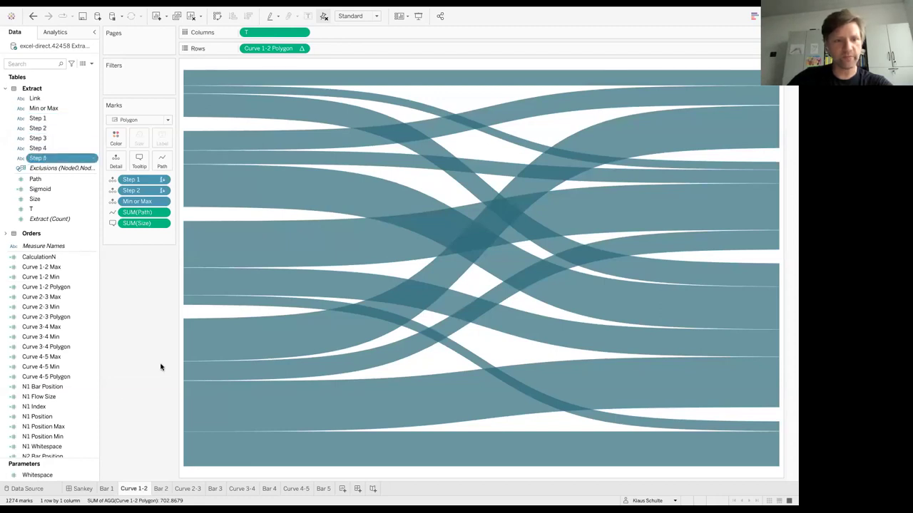
Examine the highlighted flows of nodes in successive bars of the Sankey dashboard, including A, E and O.
click(81, 489)
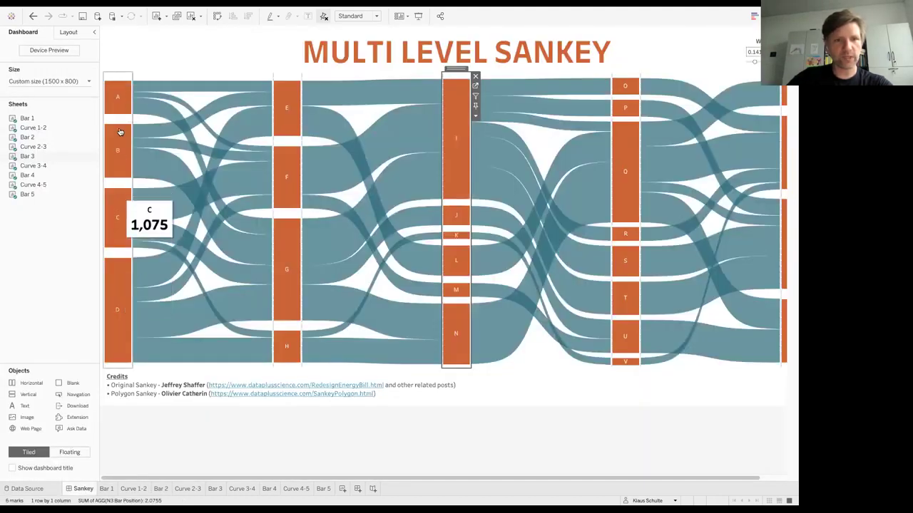
click(119, 103)
click(285, 107)
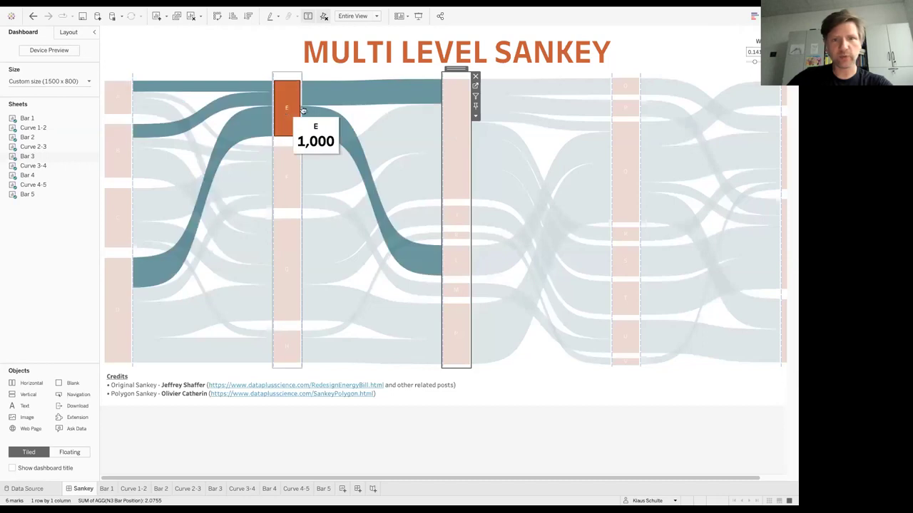
click(451, 73)
click(625, 86)
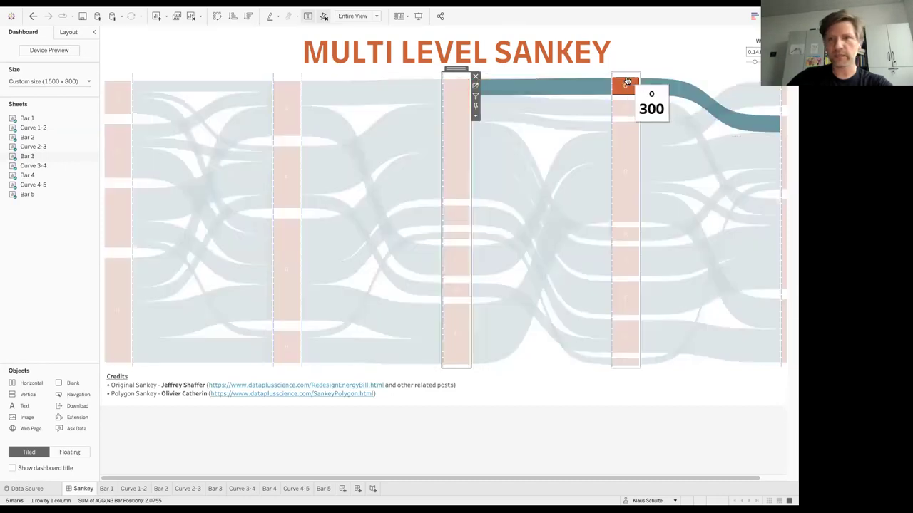
Clear the node highlight on the Sankey dashboard and show the Curve 1-2 sheet.
click(708, 105)
click(707, 105)
click(159, 443)
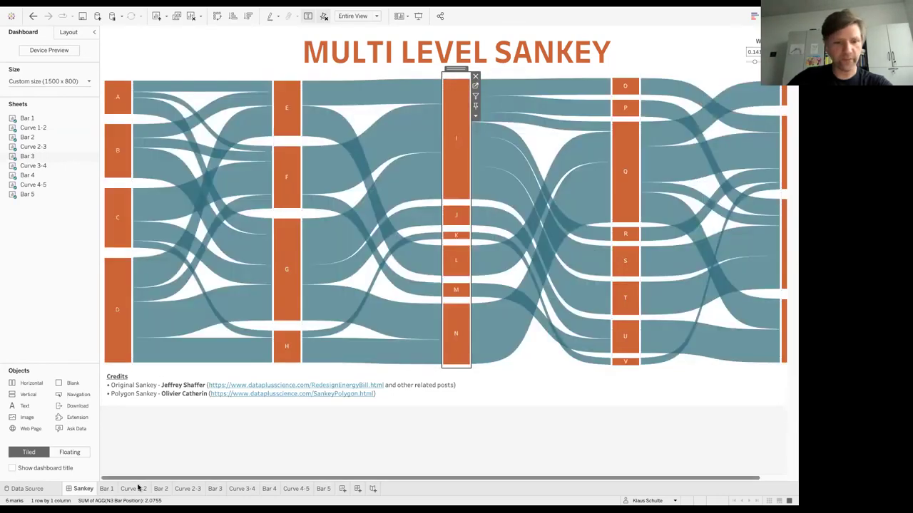
click(133, 489)
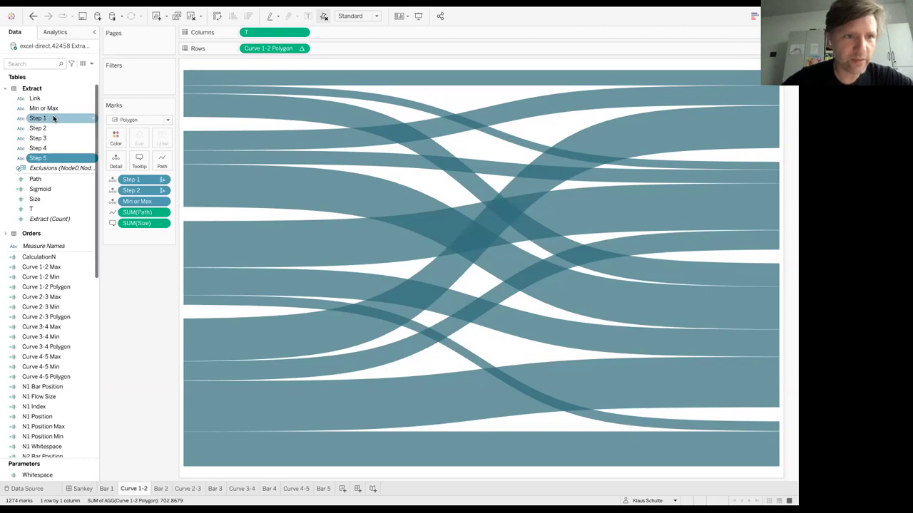
right_click(54, 119)
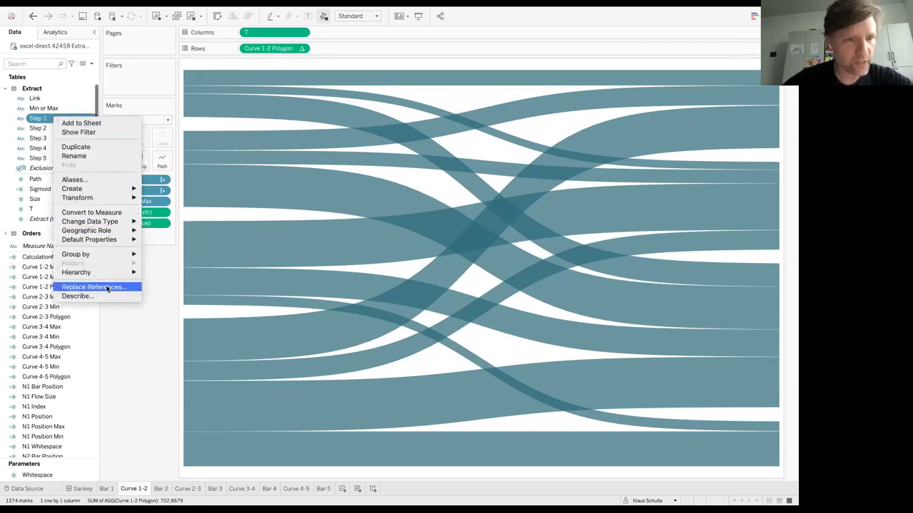
click(34, 123)
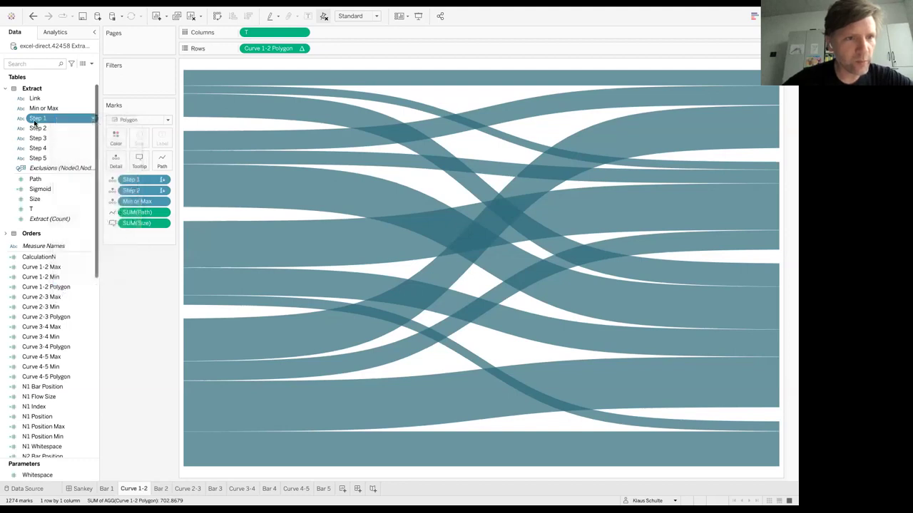
right_click(35, 123)
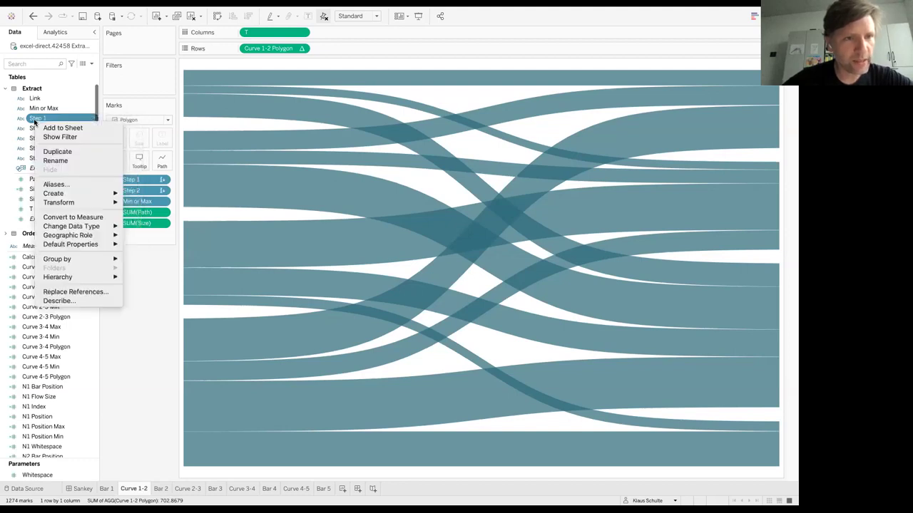
click(83, 292)
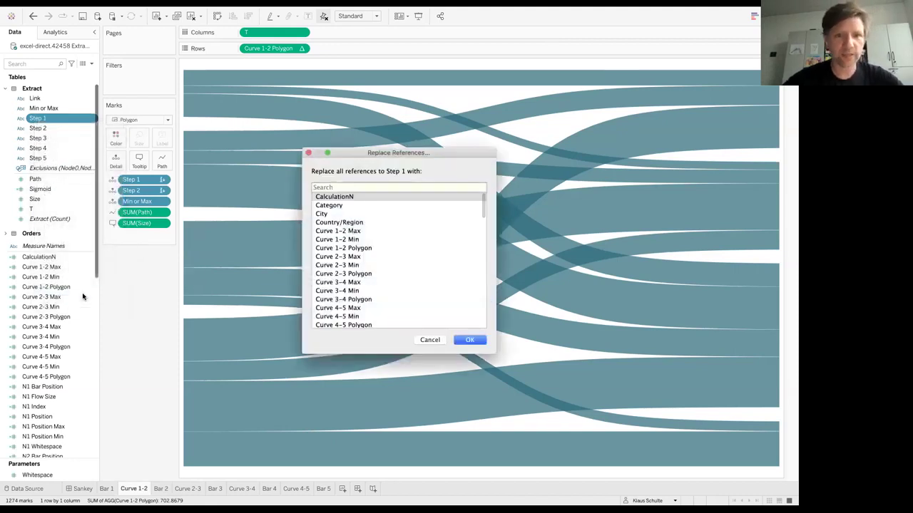
click(336, 225)
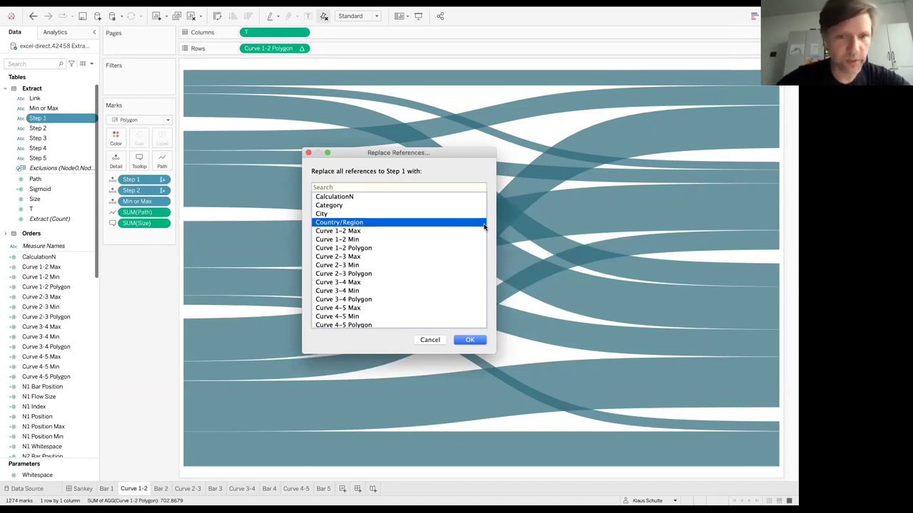
click(430, 340)
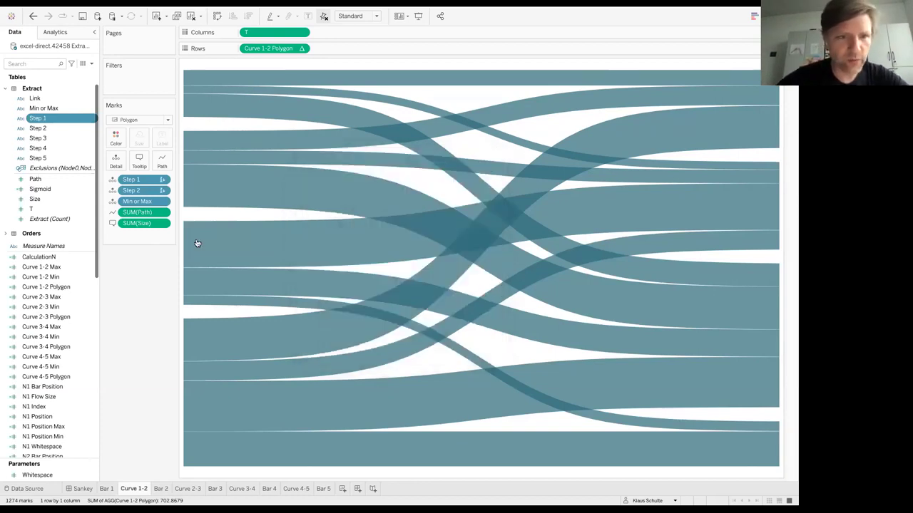
Replace all references to the Extract table's Step 1 field with Country/Region.
right_click(50, 119)
click(94, 288)
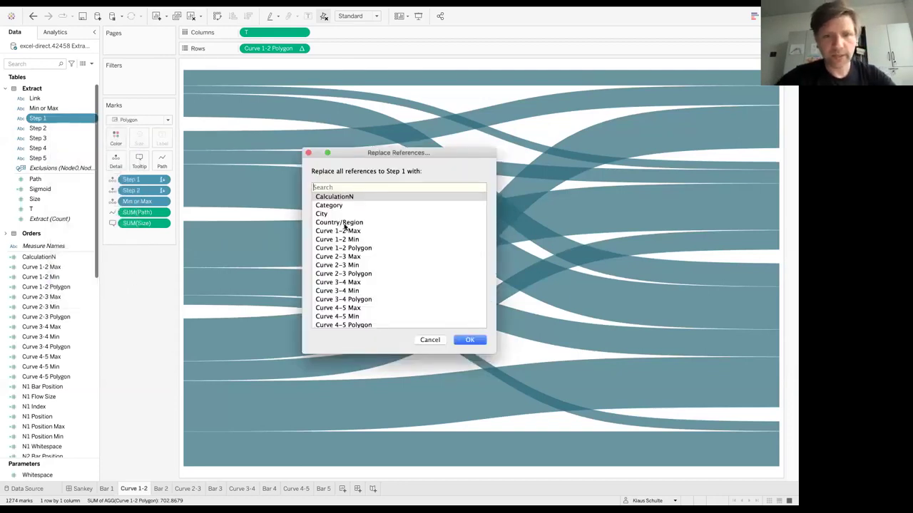
click(345, 223)
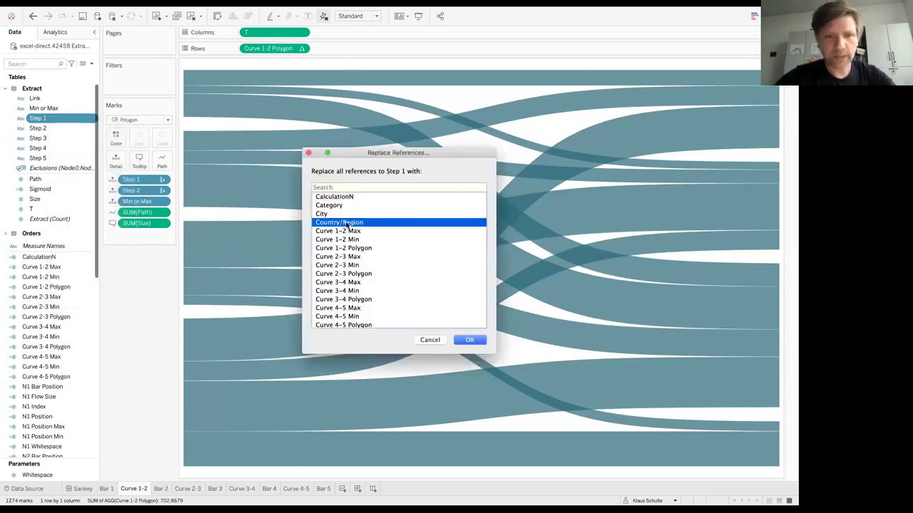
click(472, 340)
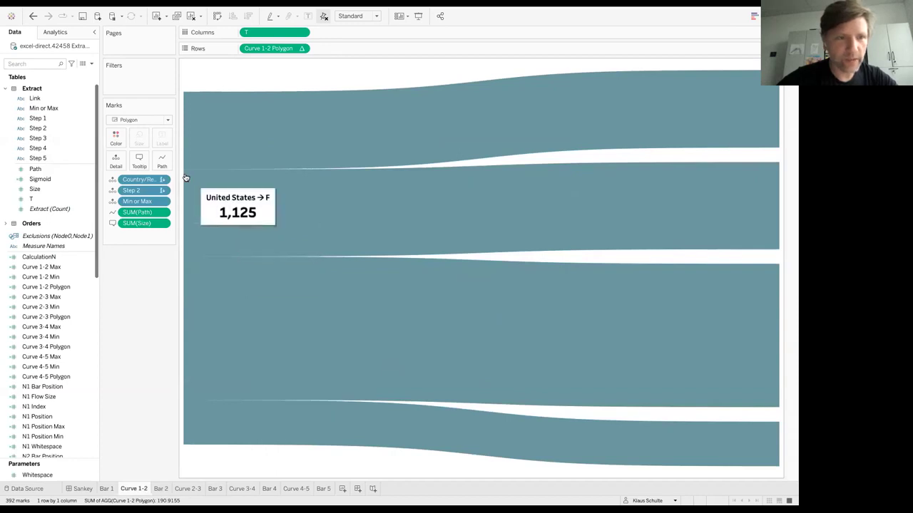
Replace all references to the Step 2 field with Region and check the flow tooltips in the Curve 1-2 chart.
click(34, 128)
right_click(34, 127)
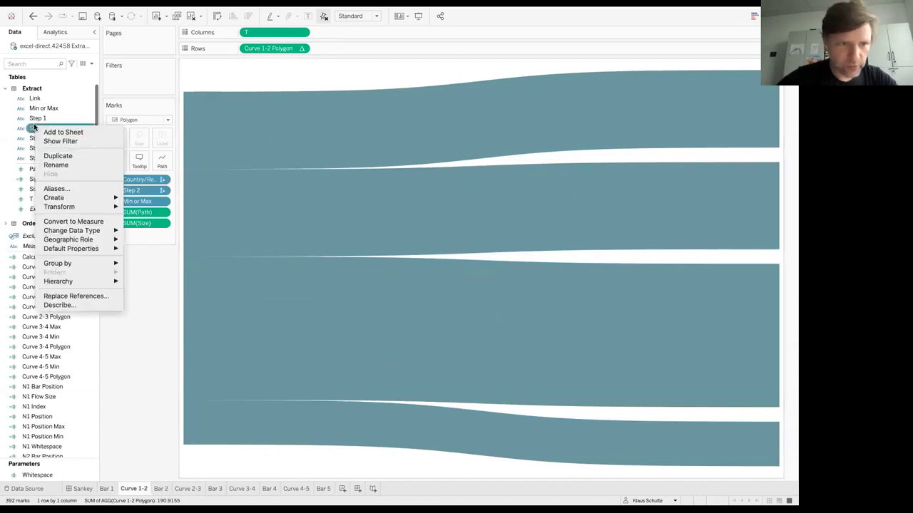
click(84, 297)
text(reg)
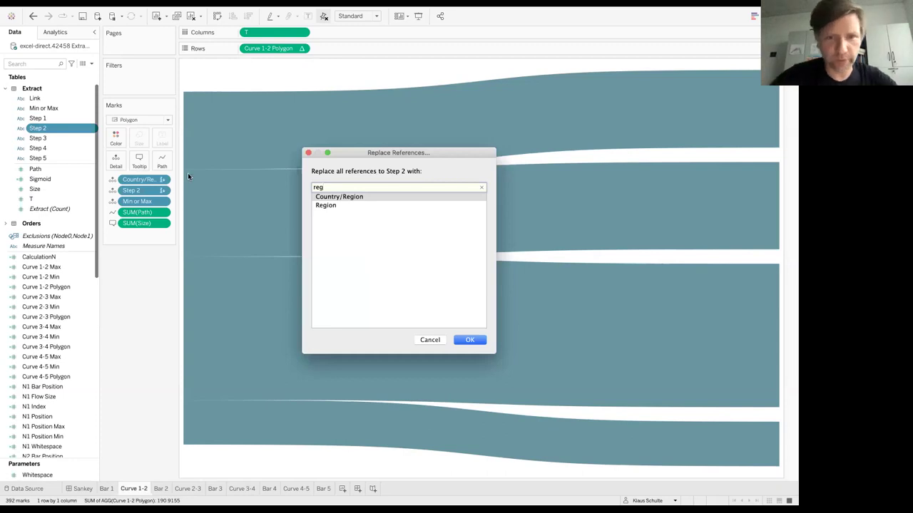
click(331, 205)
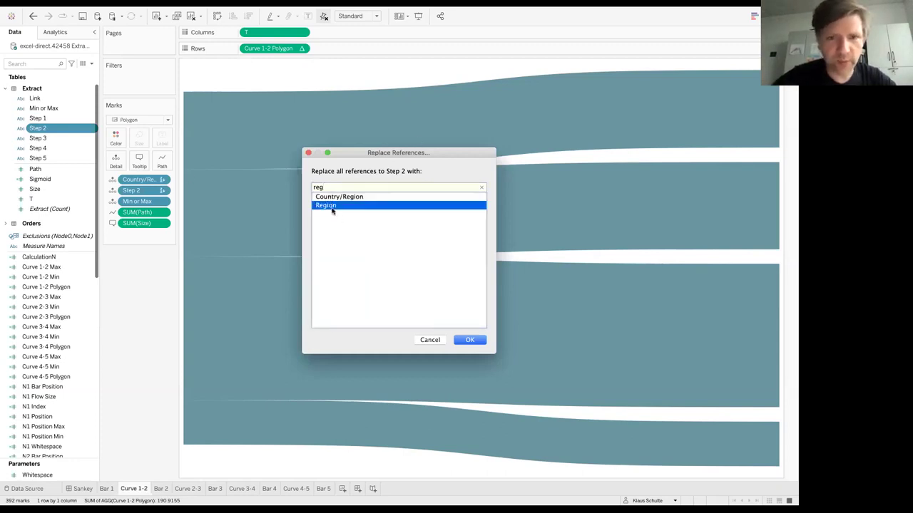
click(471, 340)
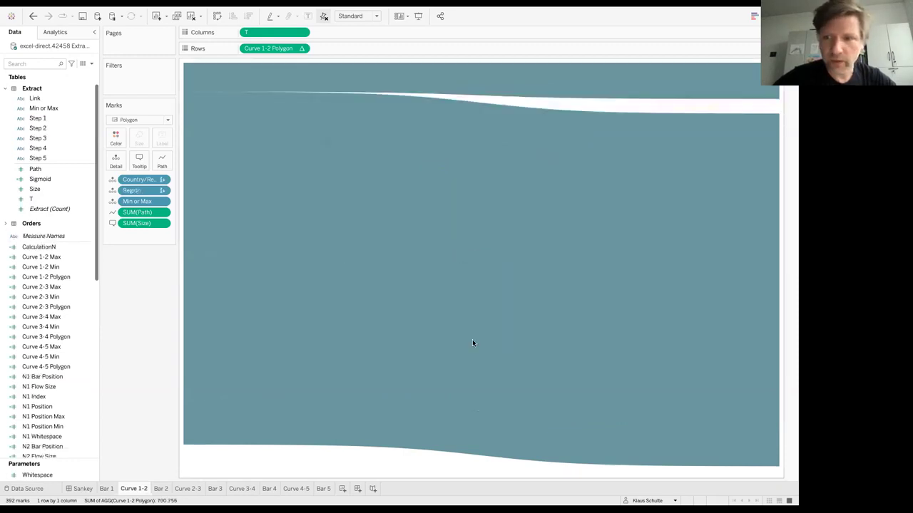
mouse_move(776, 204)
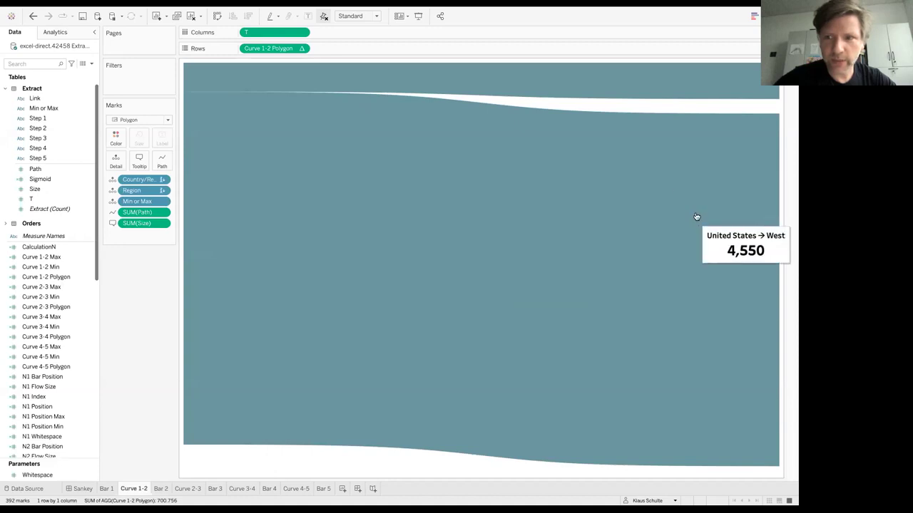
mouse_move(737, 90)
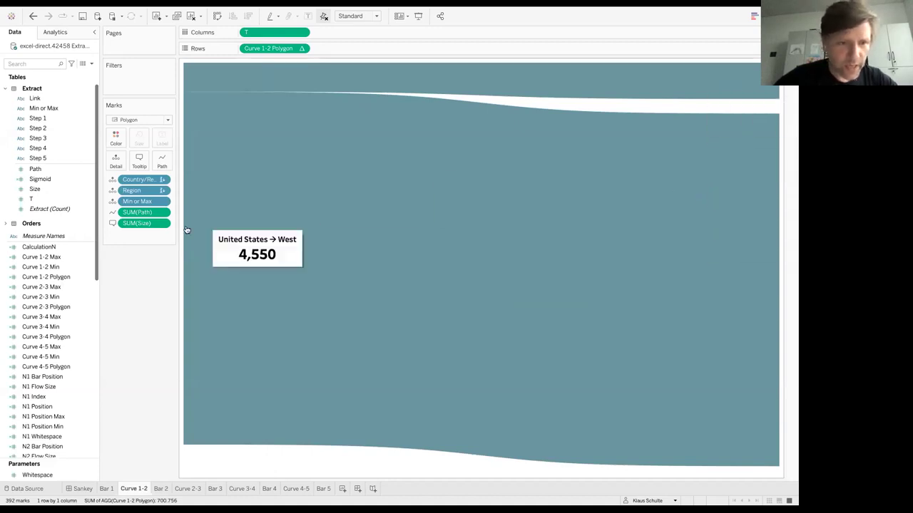
Replace all references to the Extract table's Step 3 field with Category.
click(45, 149)
click(45, 139)
right_click(45, 140)
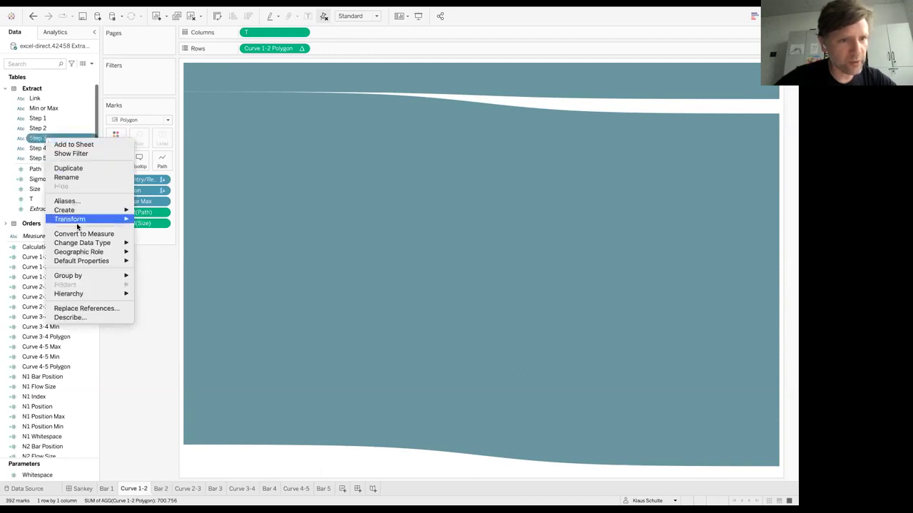
click(79, 308)
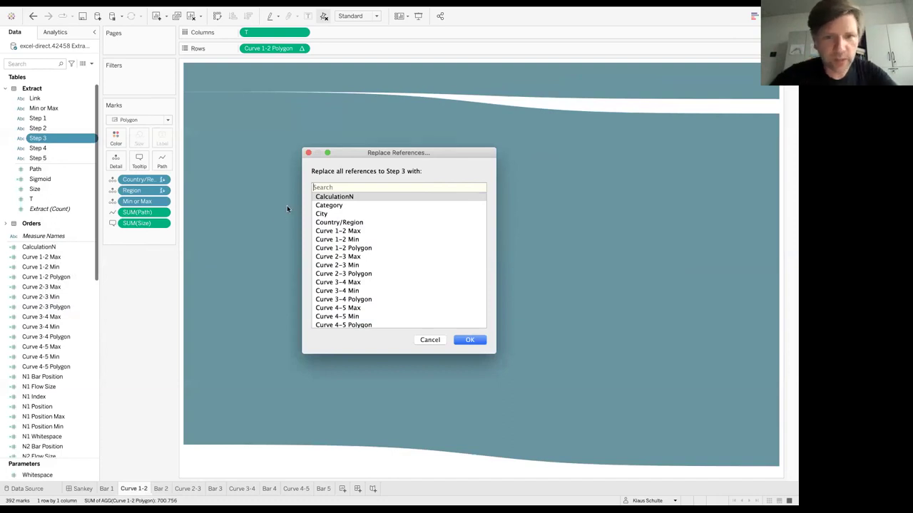
click(338, 206)
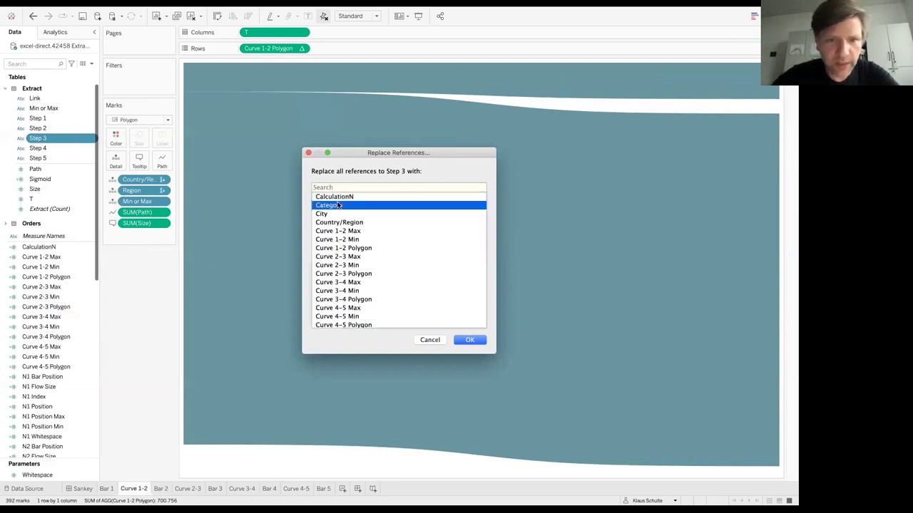
click(469, 341)
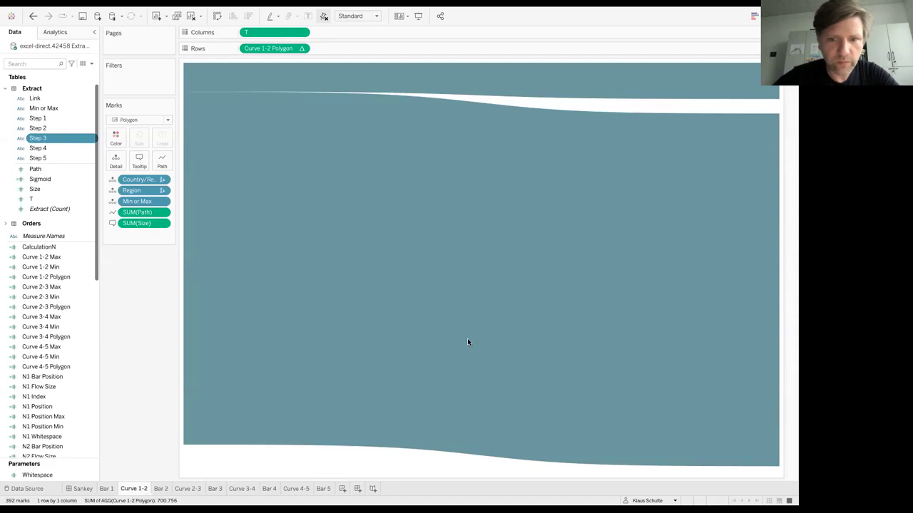
Replace all references to the Extract table's Step 4 field with Segment.
click(38, 148)
right_click(38, 150)
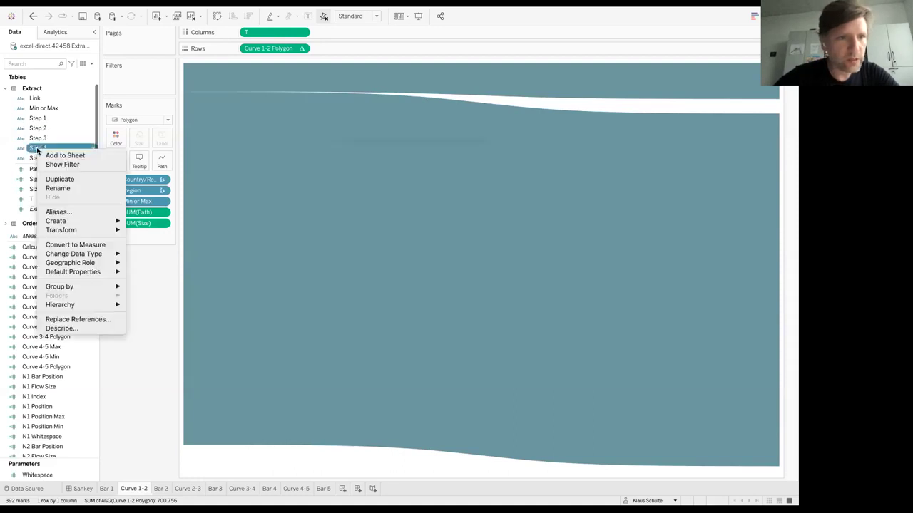
click(84, 318)
text(seg)
click(341, 197)
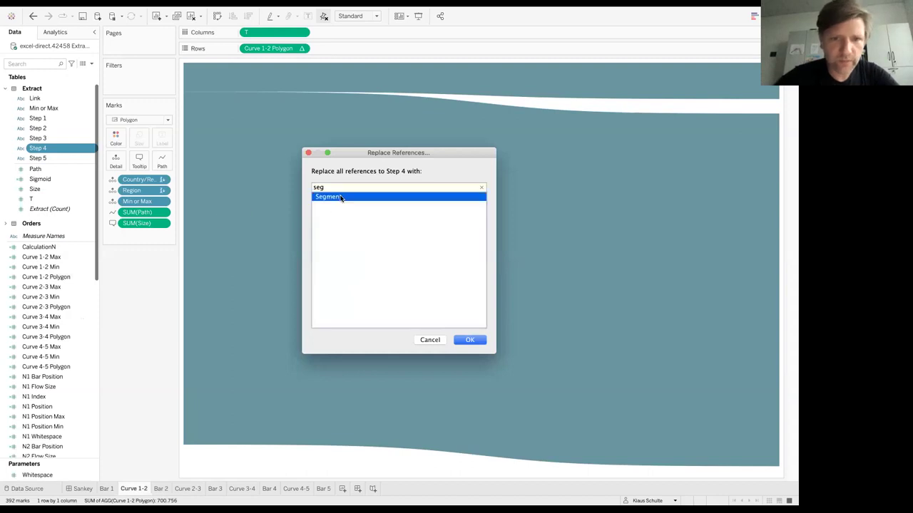
click(469, 340)
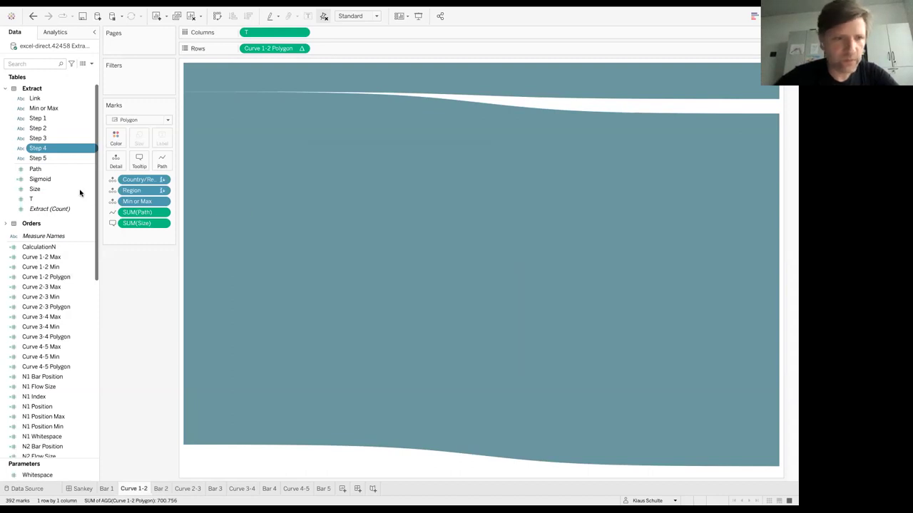
Replace all references to the Extract table's Step 5 field with Ship Mode.
right_click(45, 158)
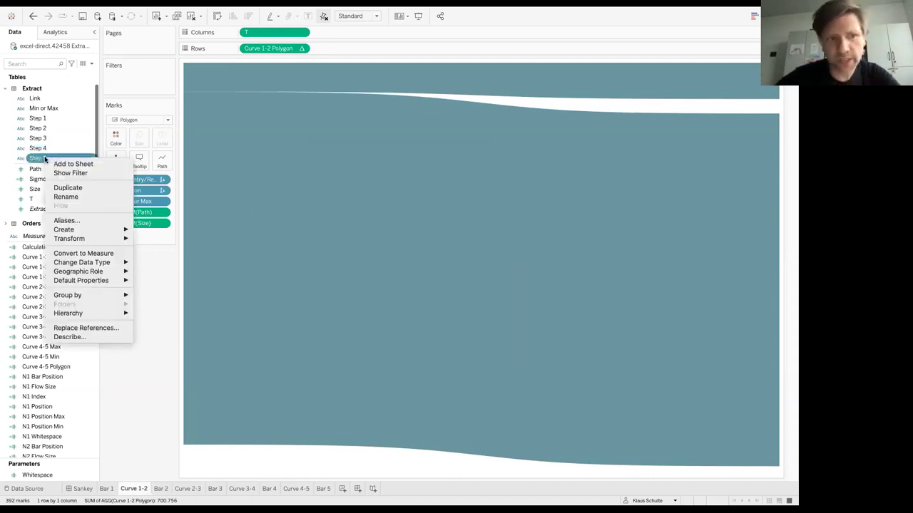
mouse_move(115, 281)
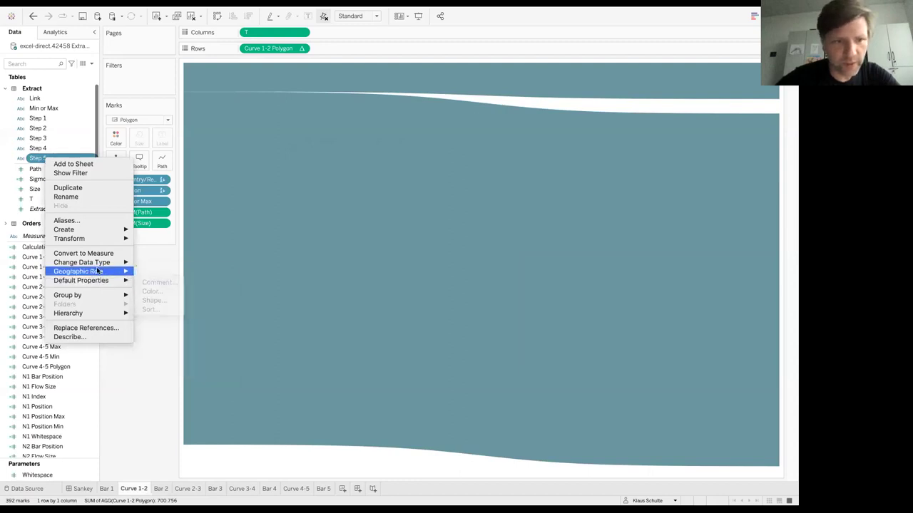
click(82, 328)
text(ship)
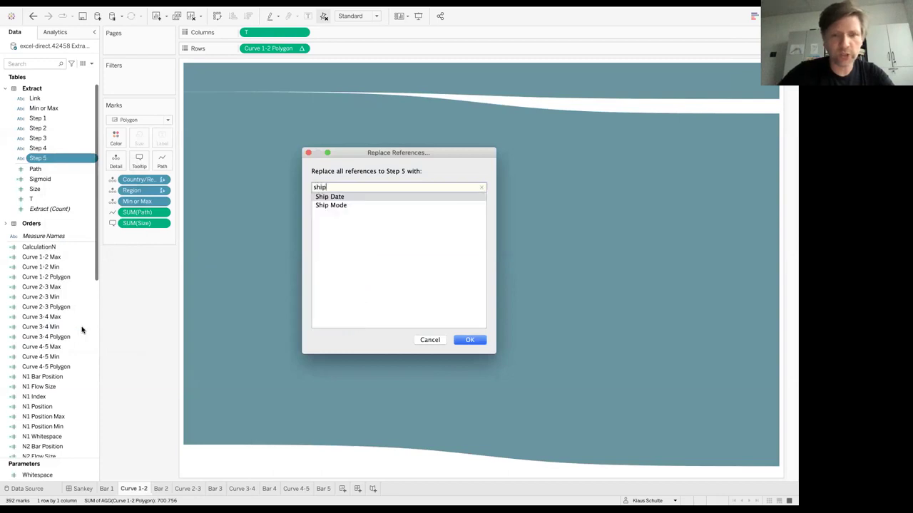
click(339, 206)
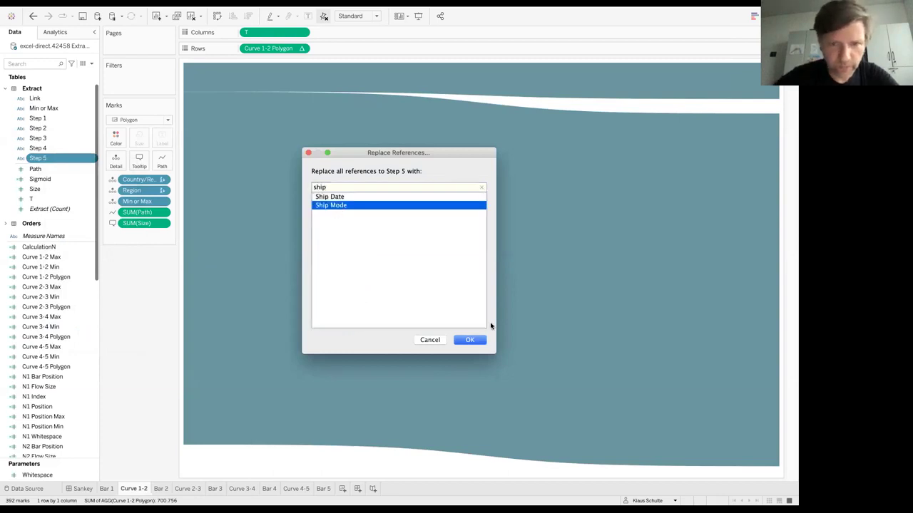
click(470, 340)
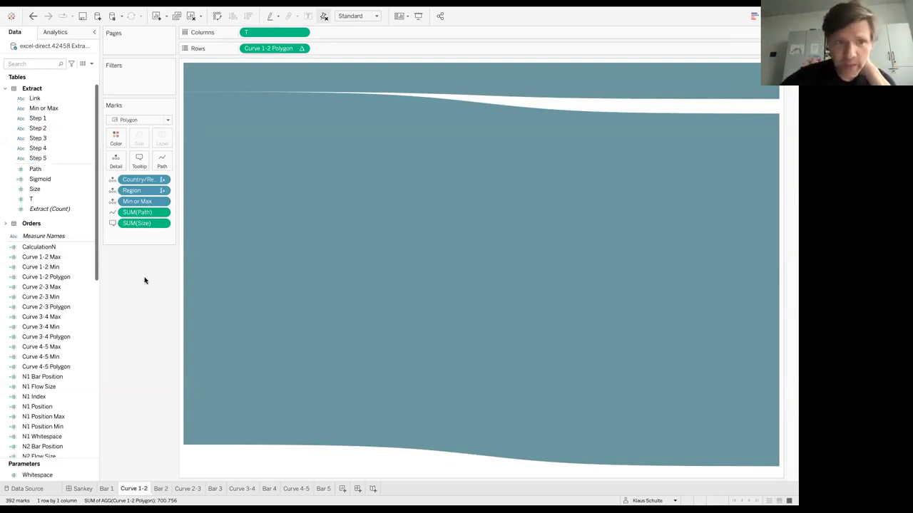
Replace all references to the Extract table's Size measure with Sales.
click(38, 190)
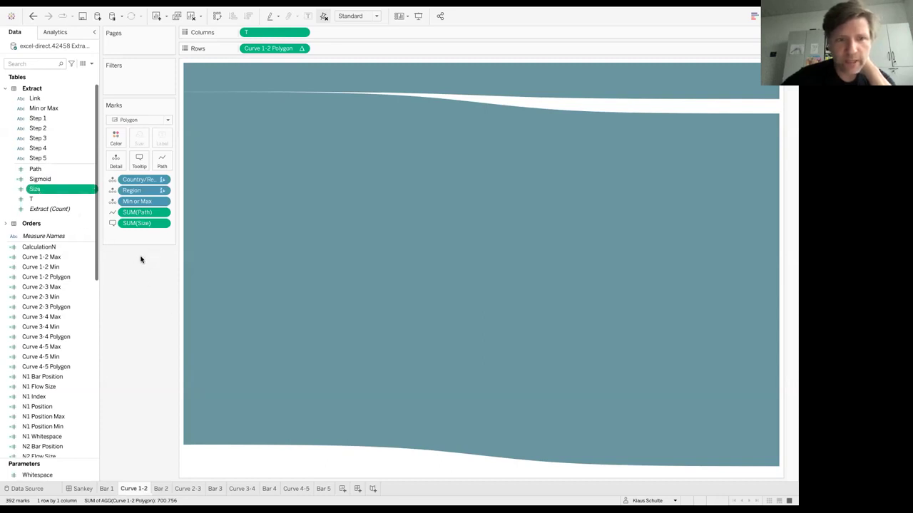
right_click(57, 191)
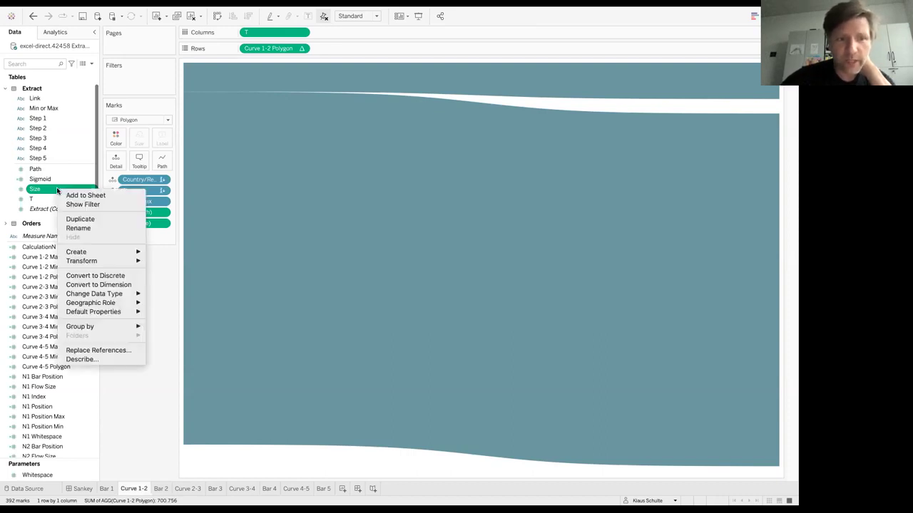
click(101, 350)
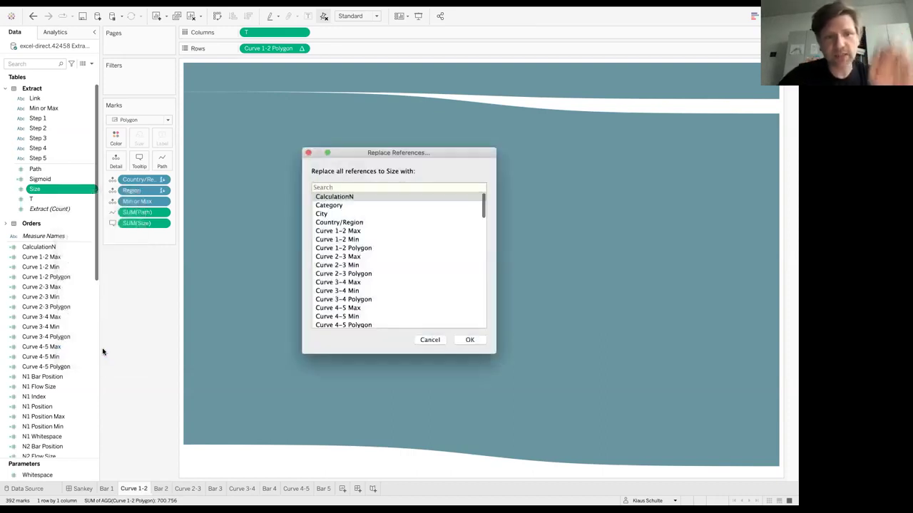
text(sal)
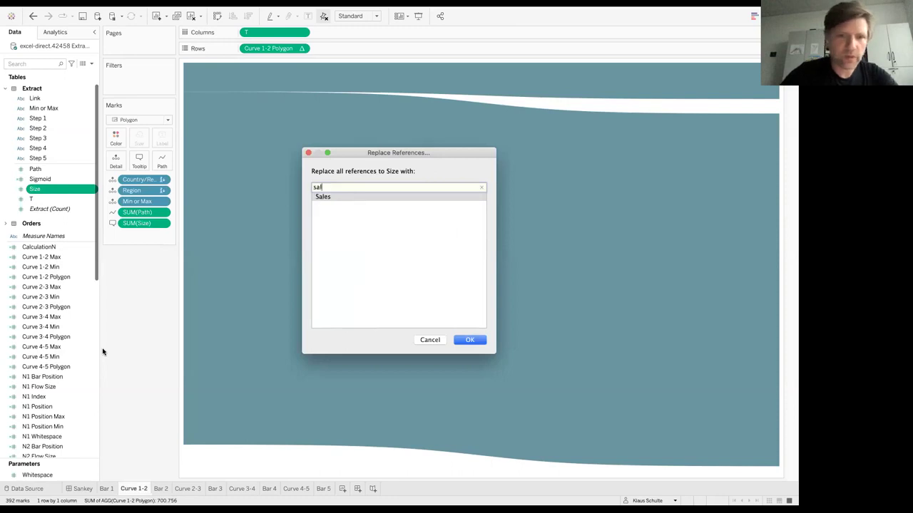
click(324, 198)
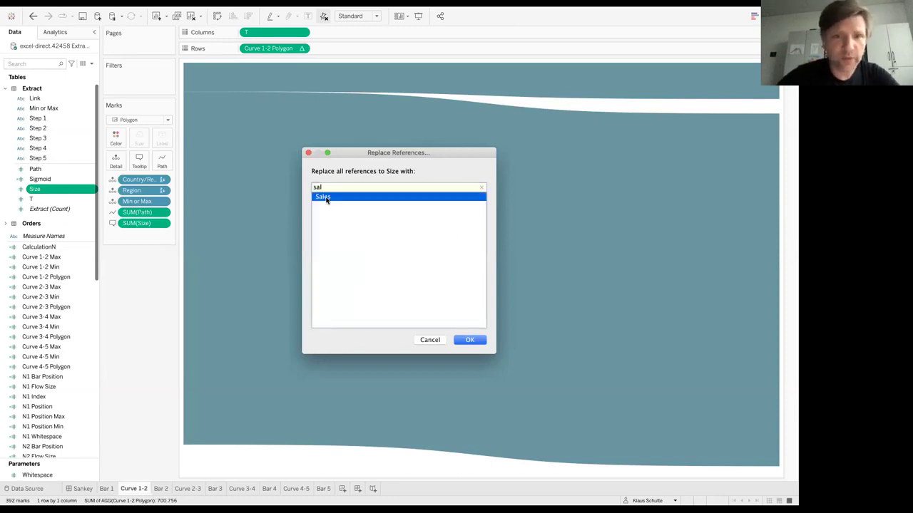
click(470, 340)
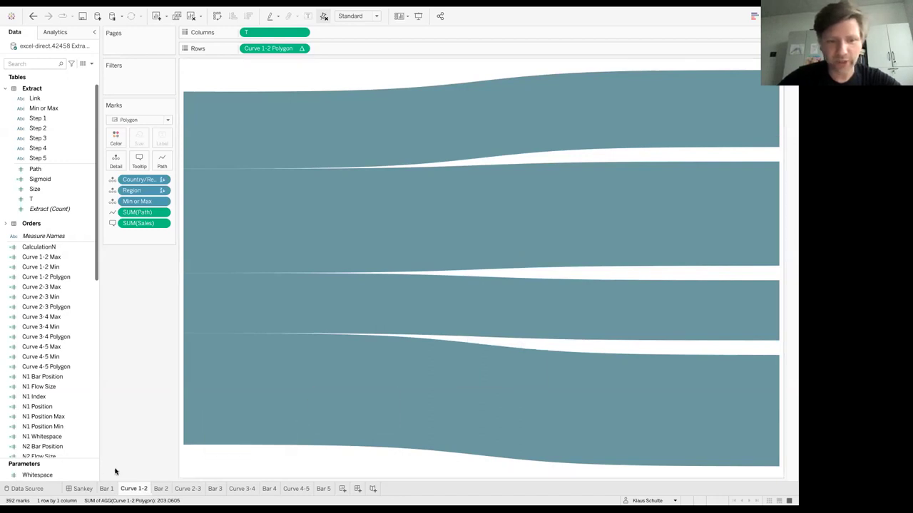
Open the Sankey dashboard and inspect its flows from the first level through to the ship mode bars.
click(80, 489)
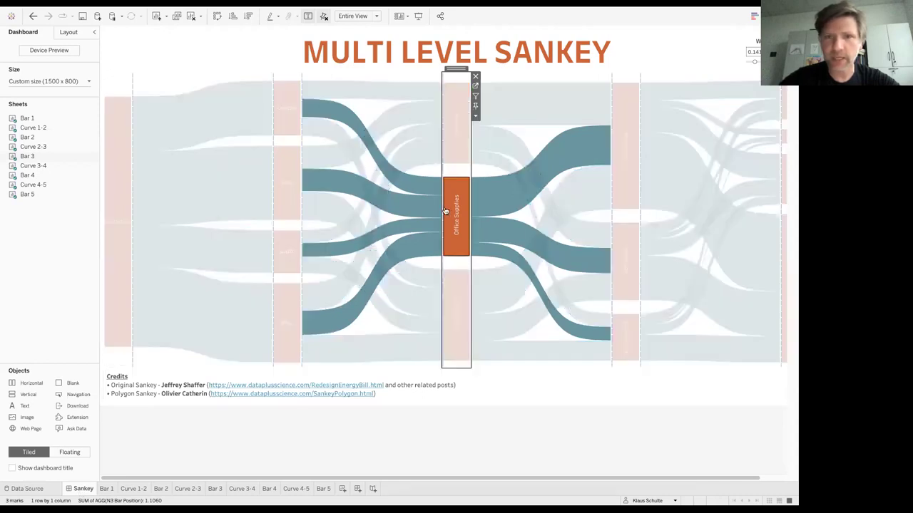
mouse_move(521, 278)
scroll(542, 300, right, 2)
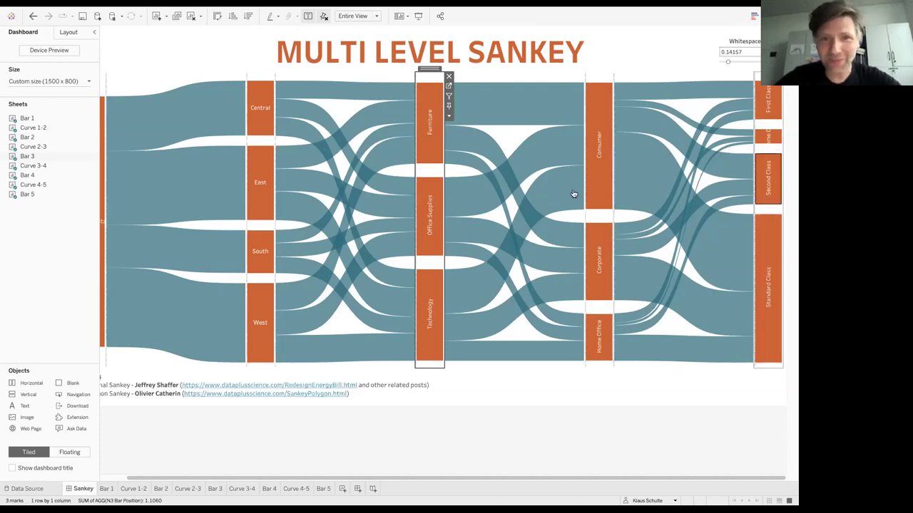
click(422, 90)
key(Escape)
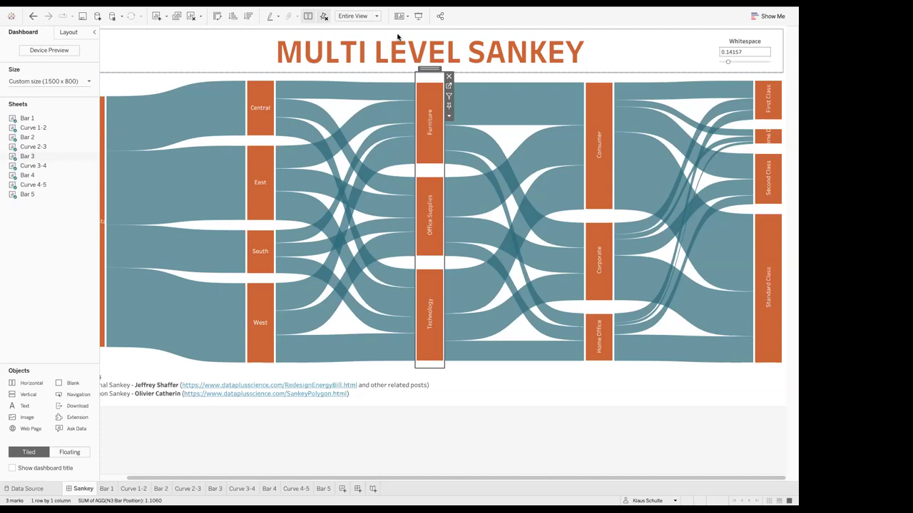
Switch to Finder and rename Multi-Level Sankey Template_TUG.zip in Downloads to Multi-Level Sankey Template_TUG.twbx.
key(super+Tab)
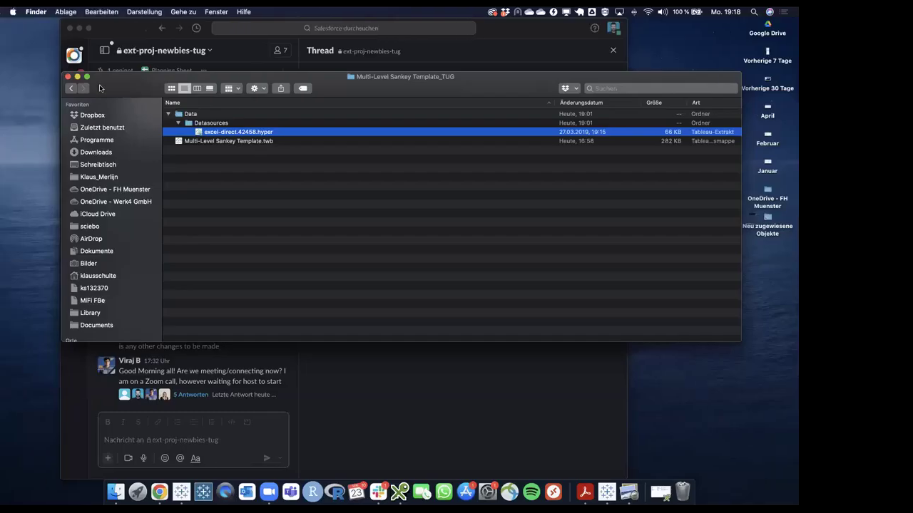
click(70, 88)
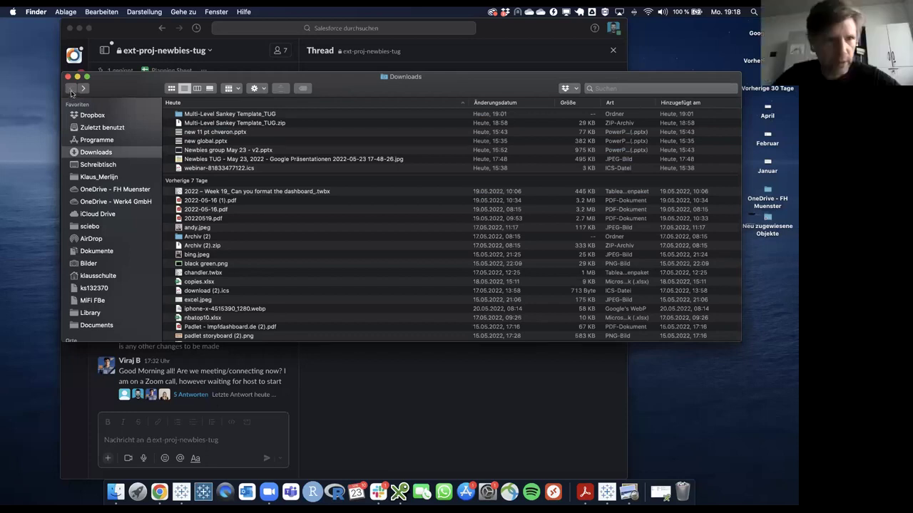
right_click(260, 122)
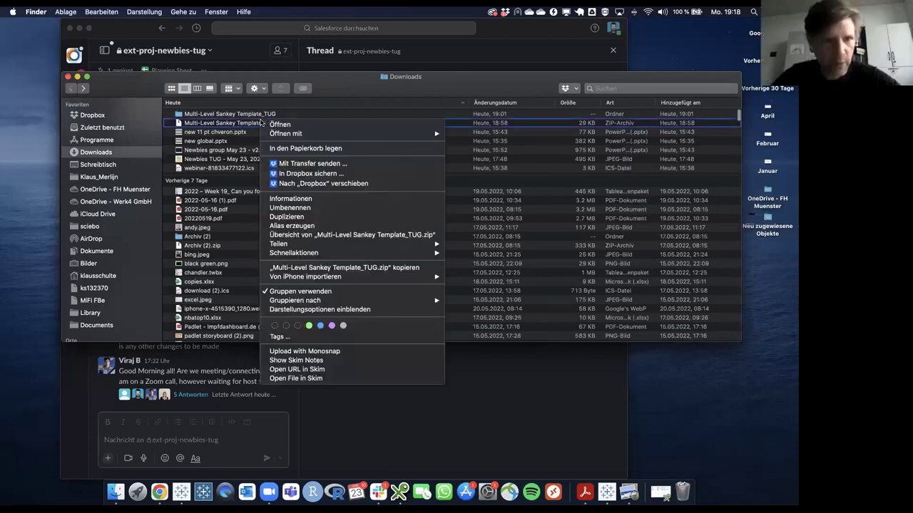
click(290, 207)
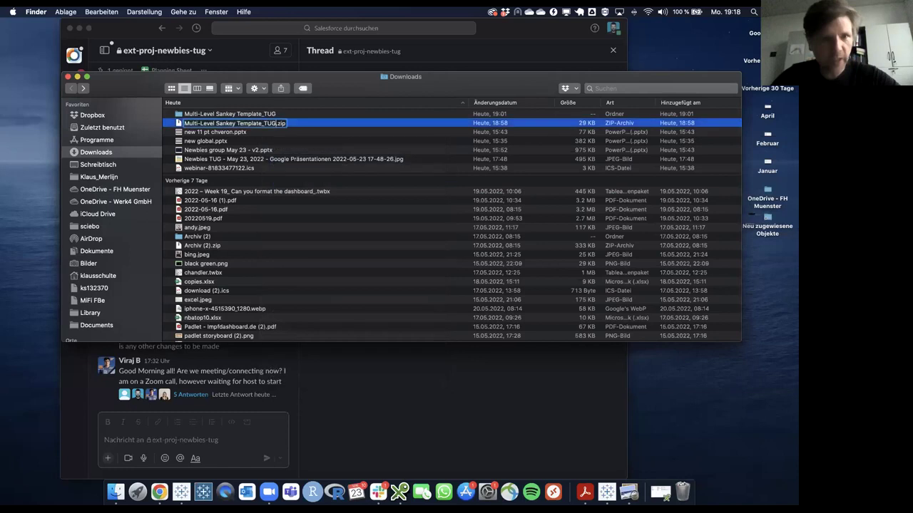
text(twbx)
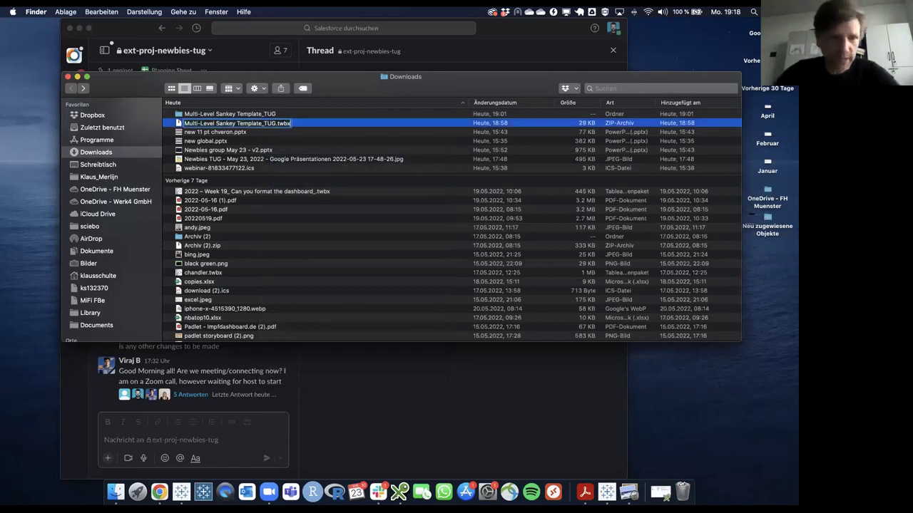
key(Return)
click(460, 177)
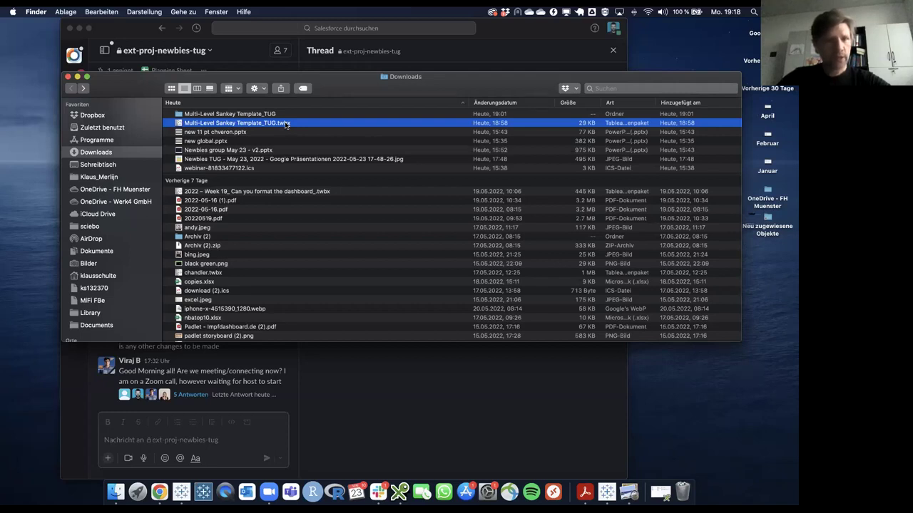
Change the extension of the Multi-Level Sankey Template_TUG packaged workbook from .twbx to .zip.
right_click(233, 115)
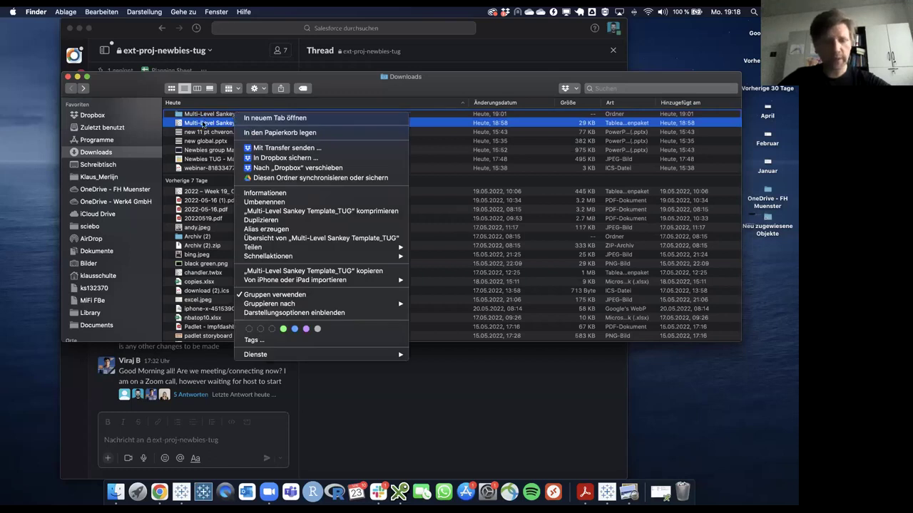
click(203, 125)
right_click(288, 123)
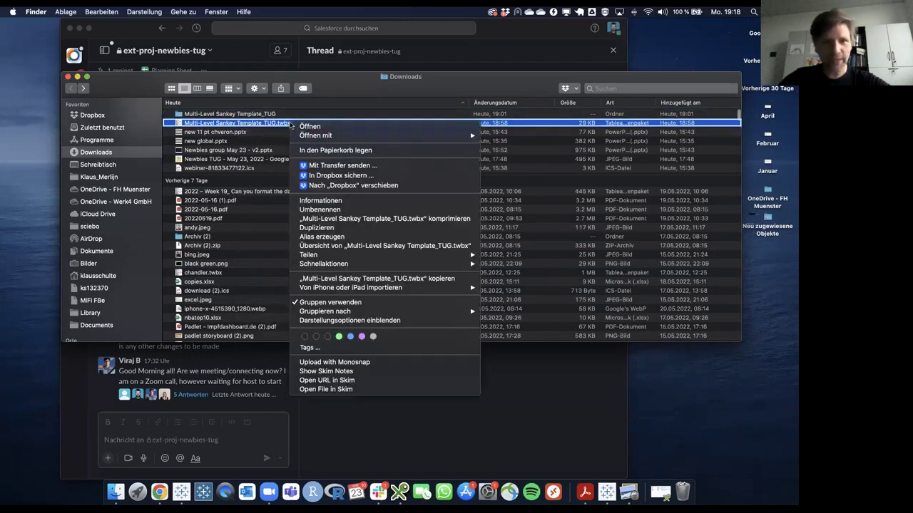
click(326, 210)
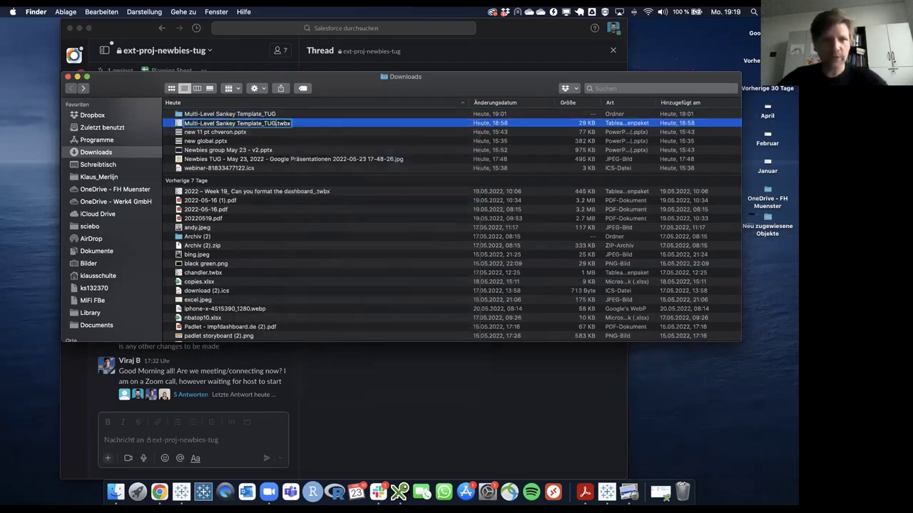
drag(278, 123, 290, 123)
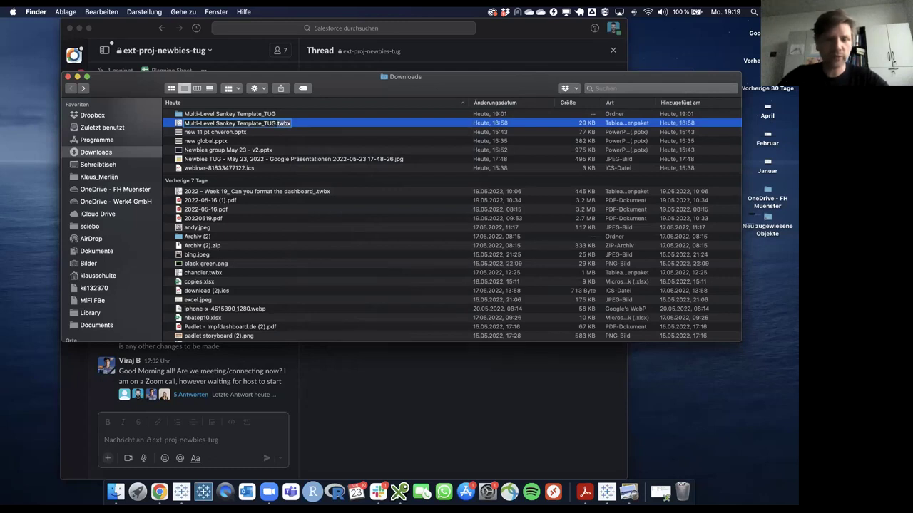
text(zip)
key(Return)
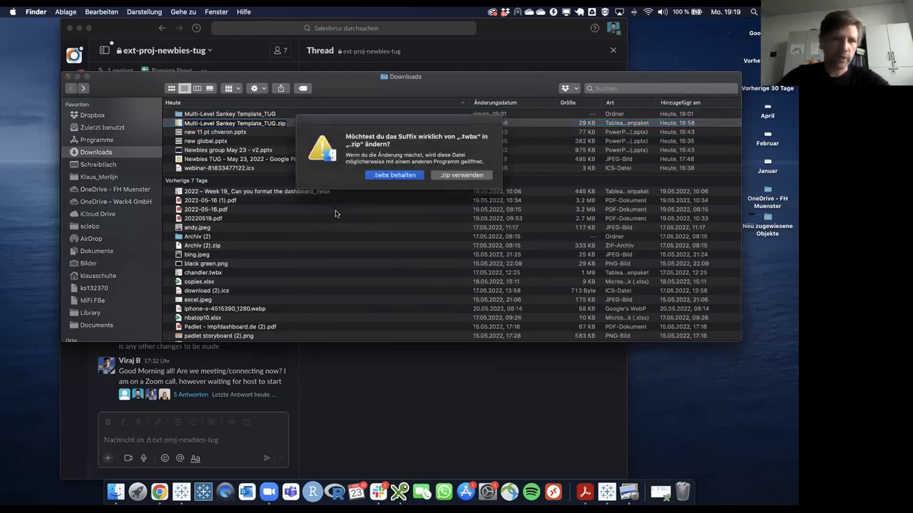
click(462, 175)
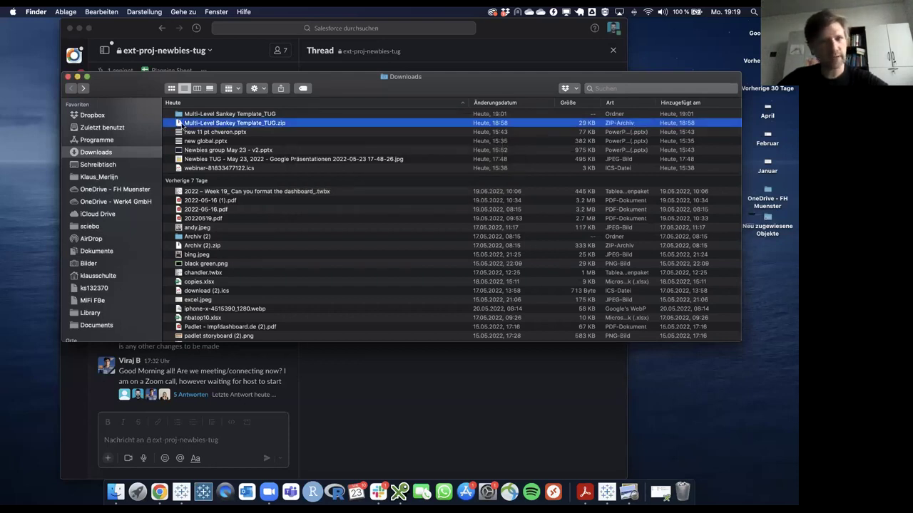
Open the Multi-Level Sankey Template_TUG folder and examine its .twb workbook and the .hyper extract in Datasources.
double_click(183, 115)
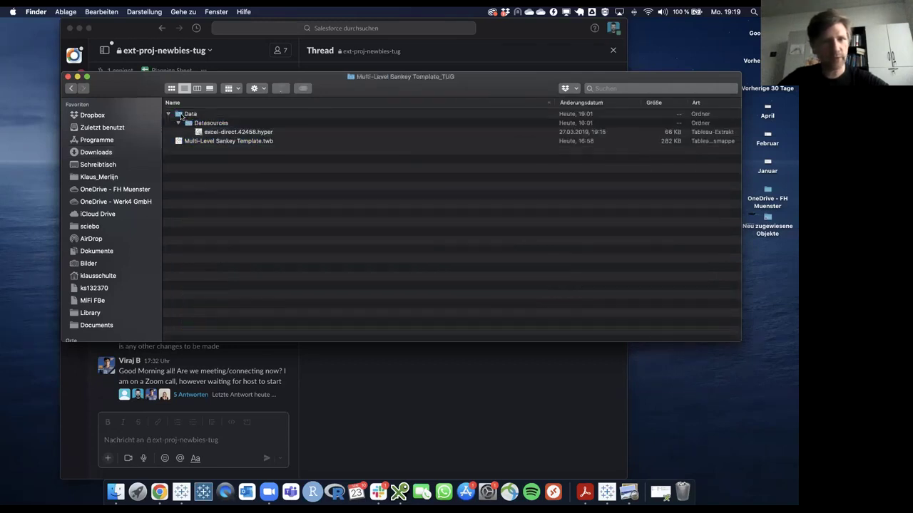
click(191, 142)
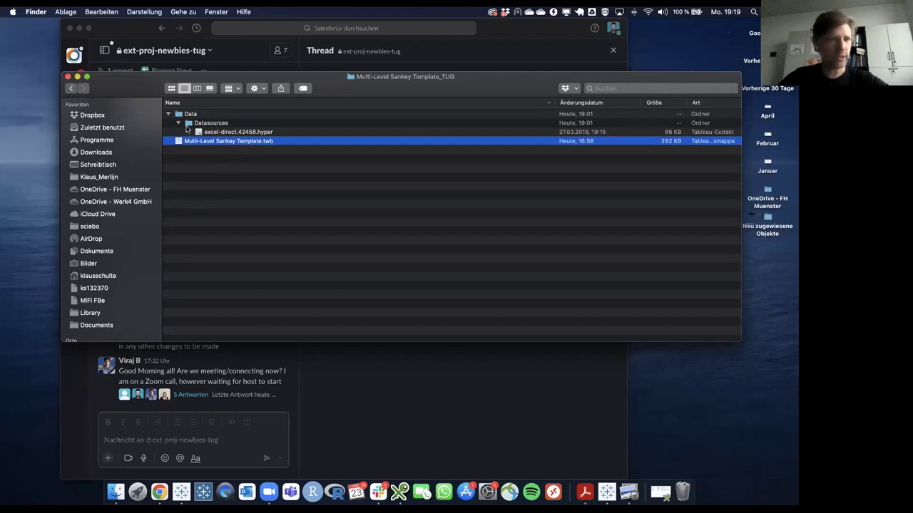
click(229, 133)
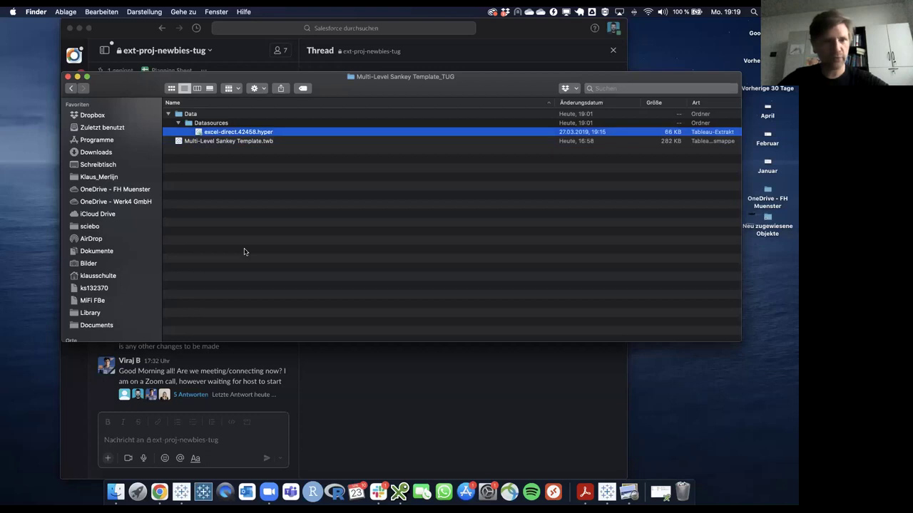